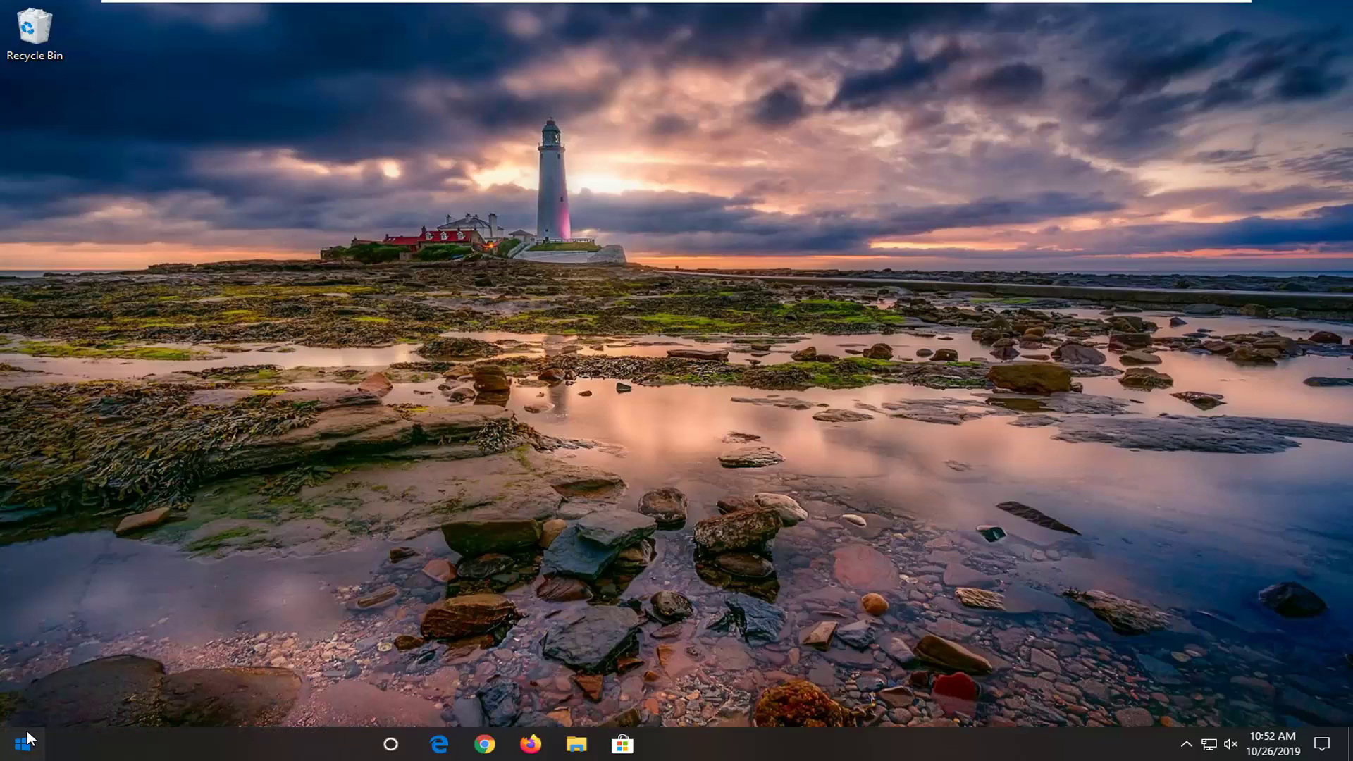
Search for regedit in the Start menu and run Registry Editor as administrator
{"action": "left_click", "coordinate": [28, 740]}
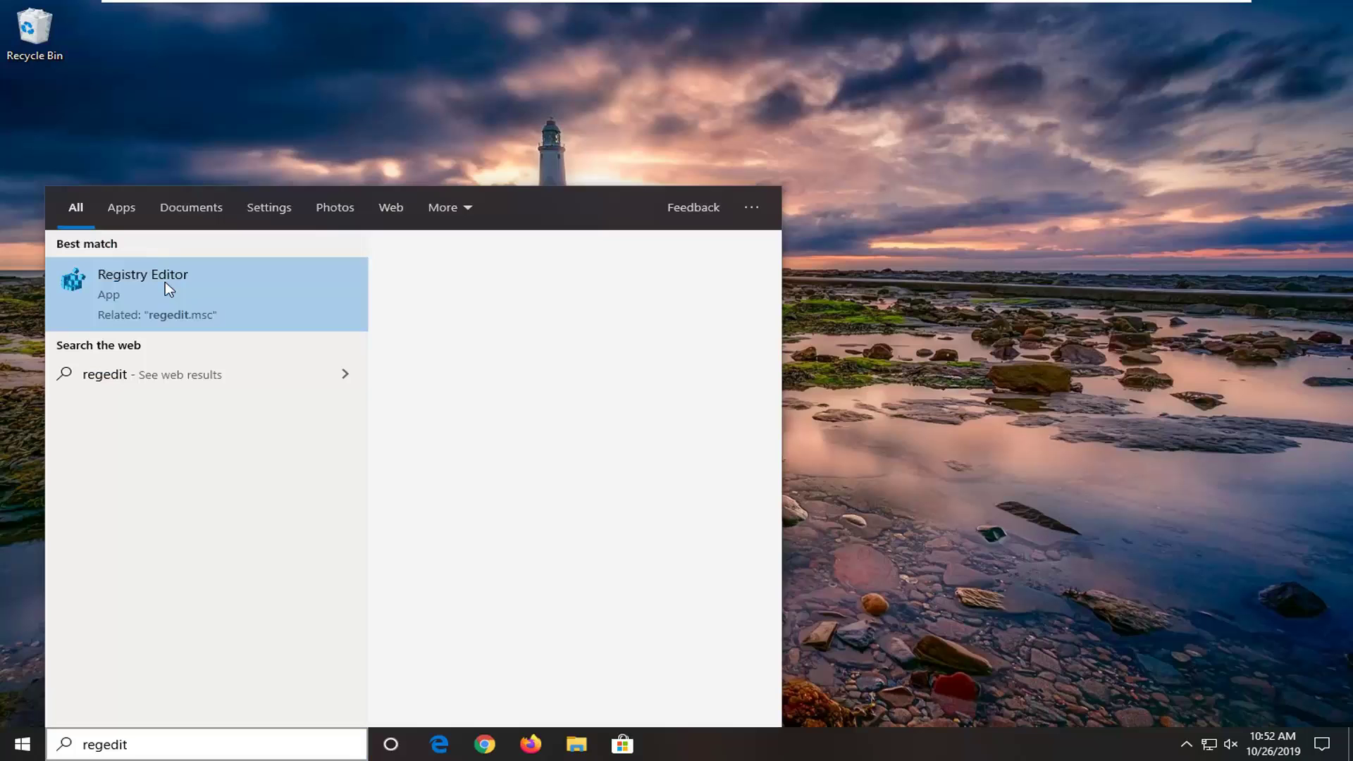
{"action": "right_click", "coordinate": [167, 289]}
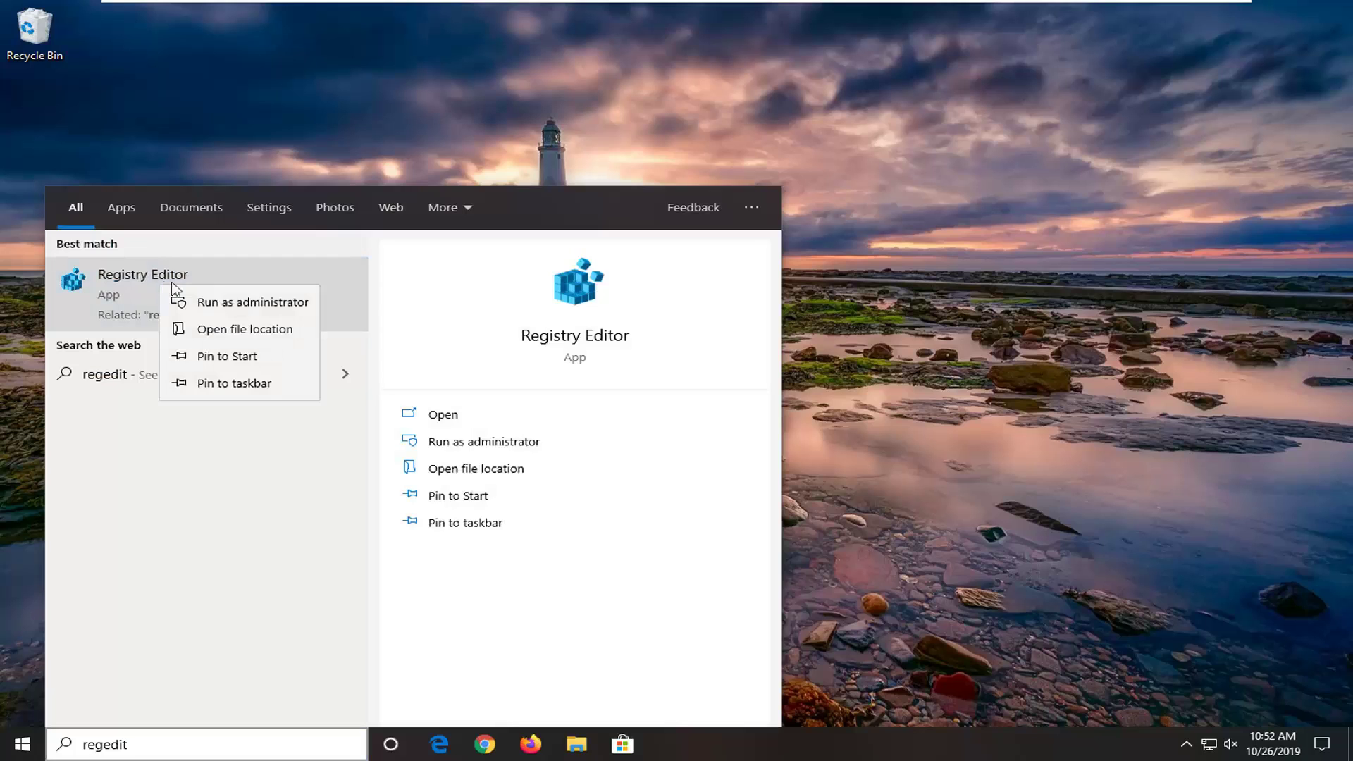
{"action": "left_click", "coordinate": [255, 311]}
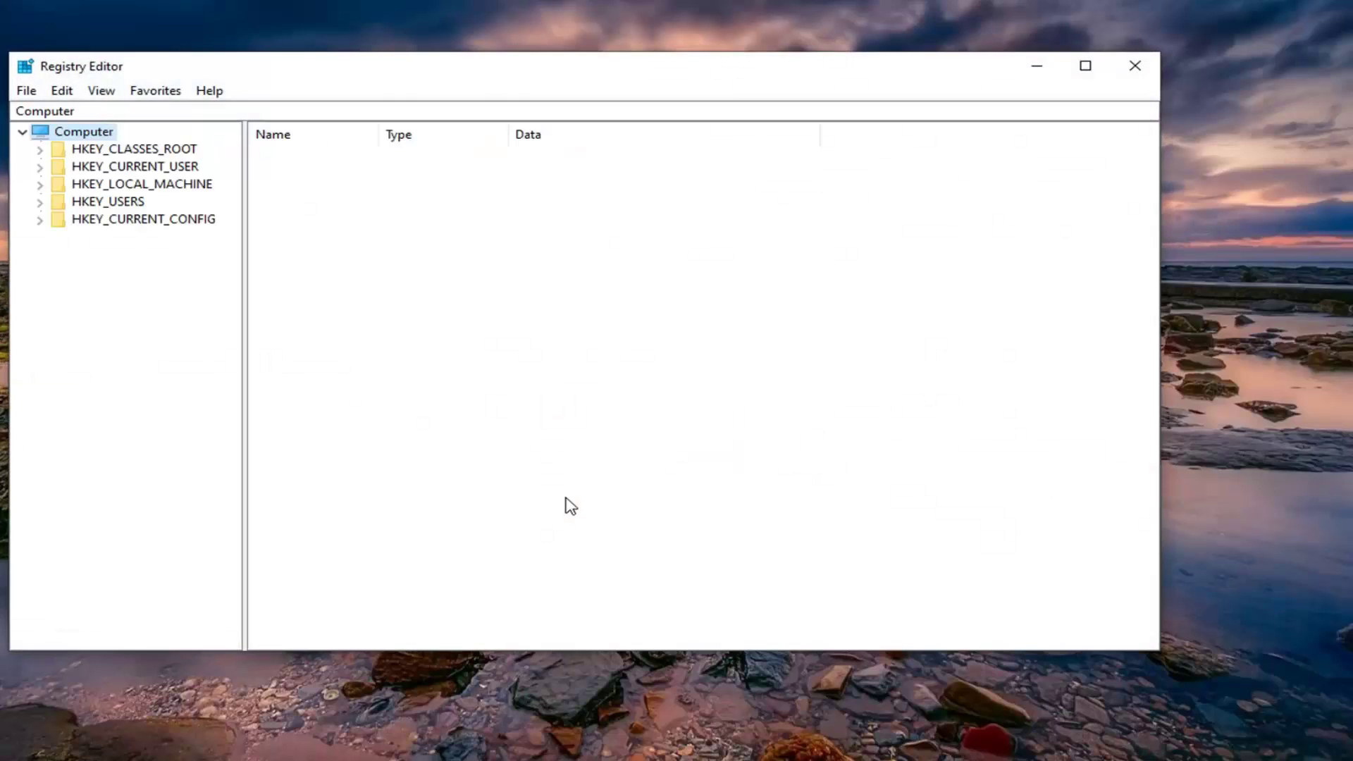
{"action": "left_click_drag", "start_coordinate": [551, 71], "coordinate": [639, 74]}
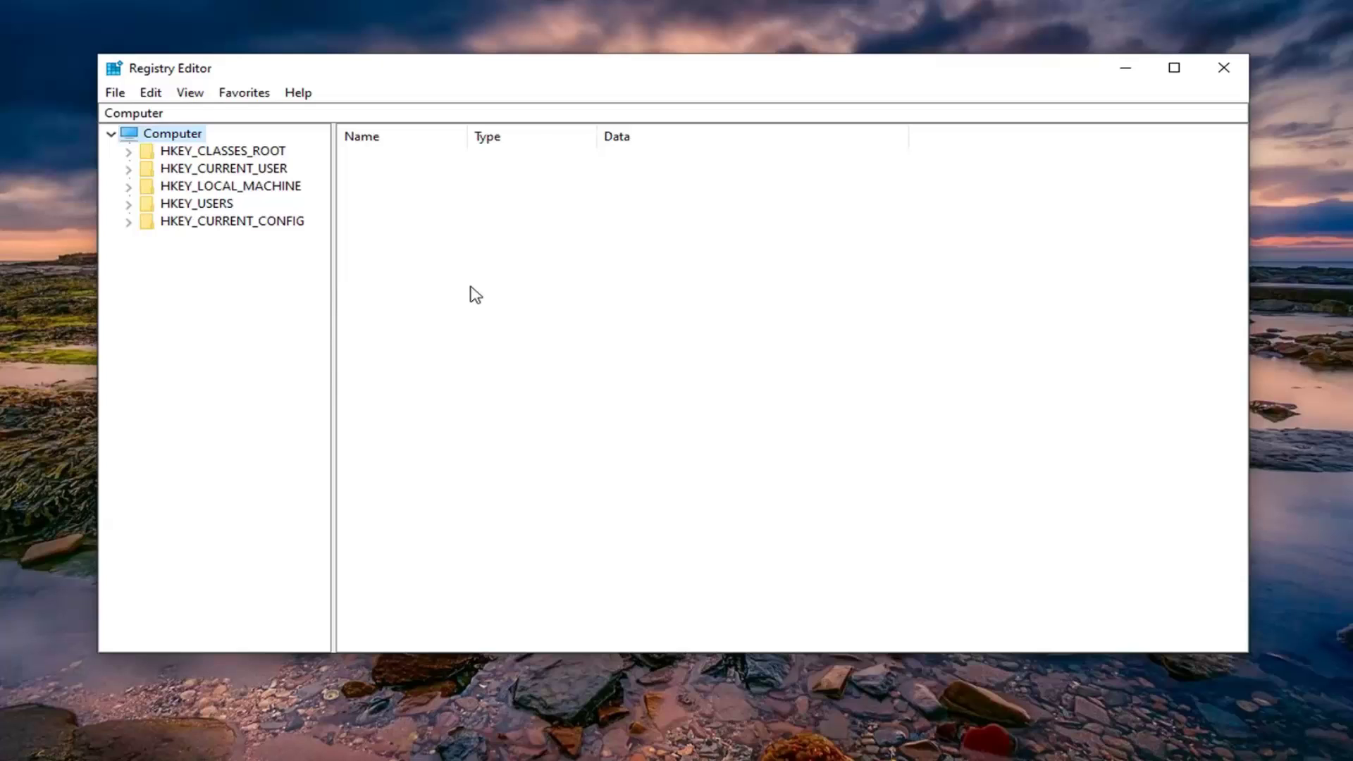
{"action": "left_click", "coordinate": [117, 95]}
{"action": "left_click", "coordinate": [159, 141]}
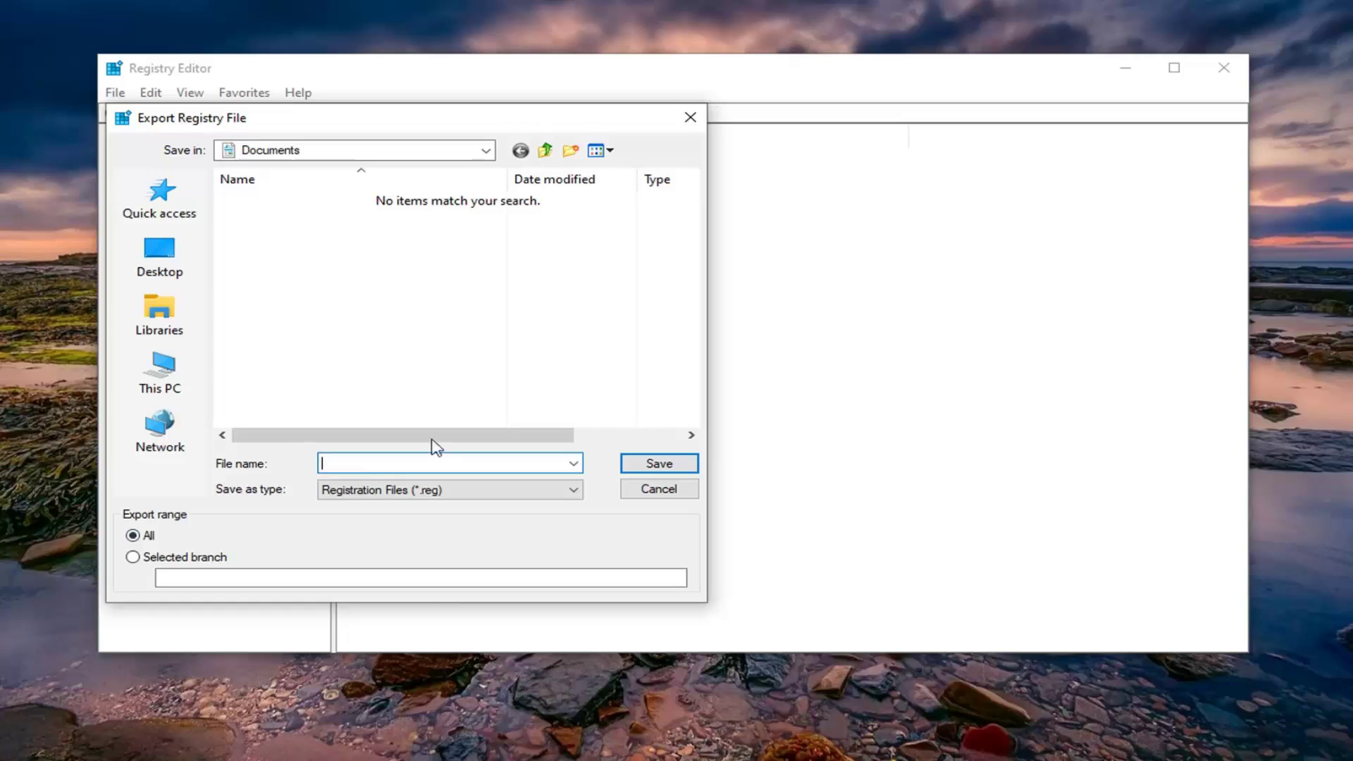
{"action": "left_click", "coordinate": [643, 493]}
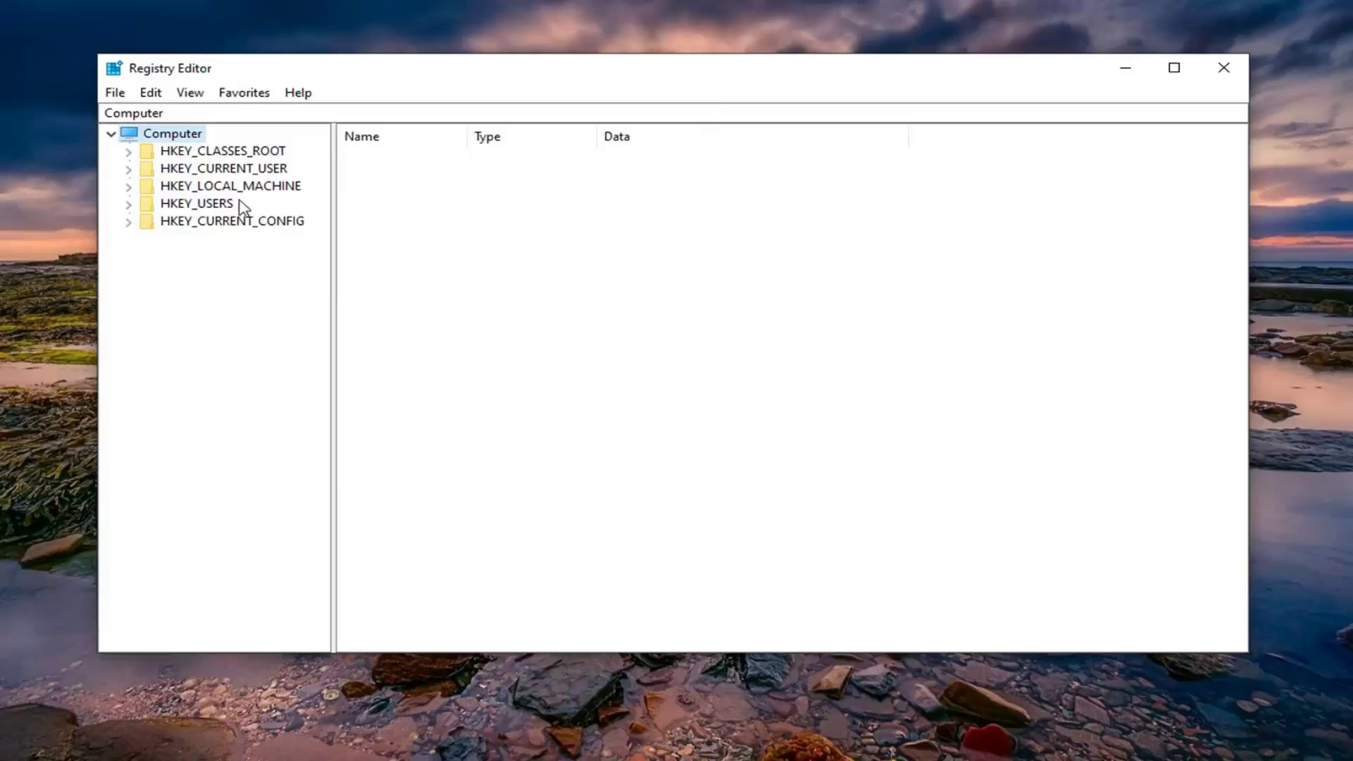
Expand HKEY_CURRENT_USER, SOFTWARE and Microsoft in the key tree, widening the tree pane
{"action": "left_click", "coordinate": [246, 176]}
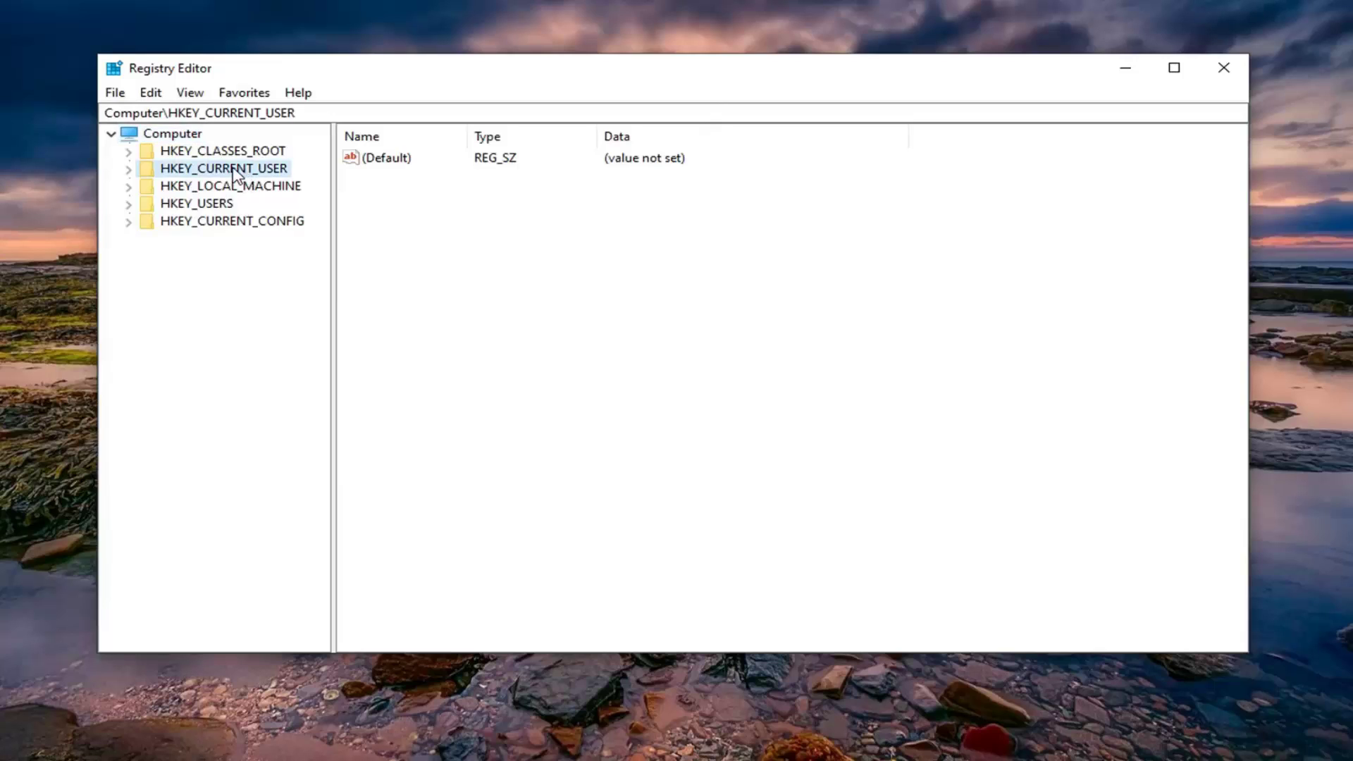
{"action": "left_click", "coordinate": [128, 170]}
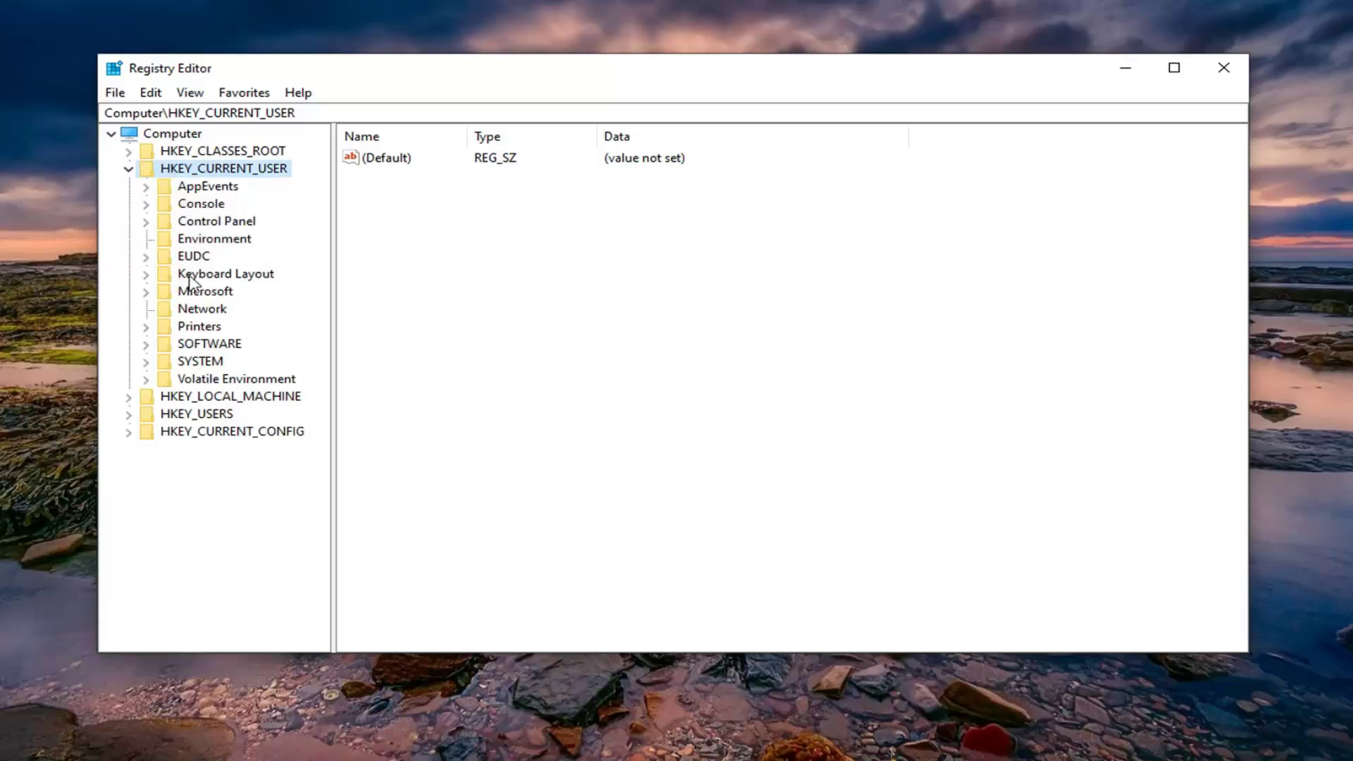
{"action": "double_click", "coordinate": [206, 345]}
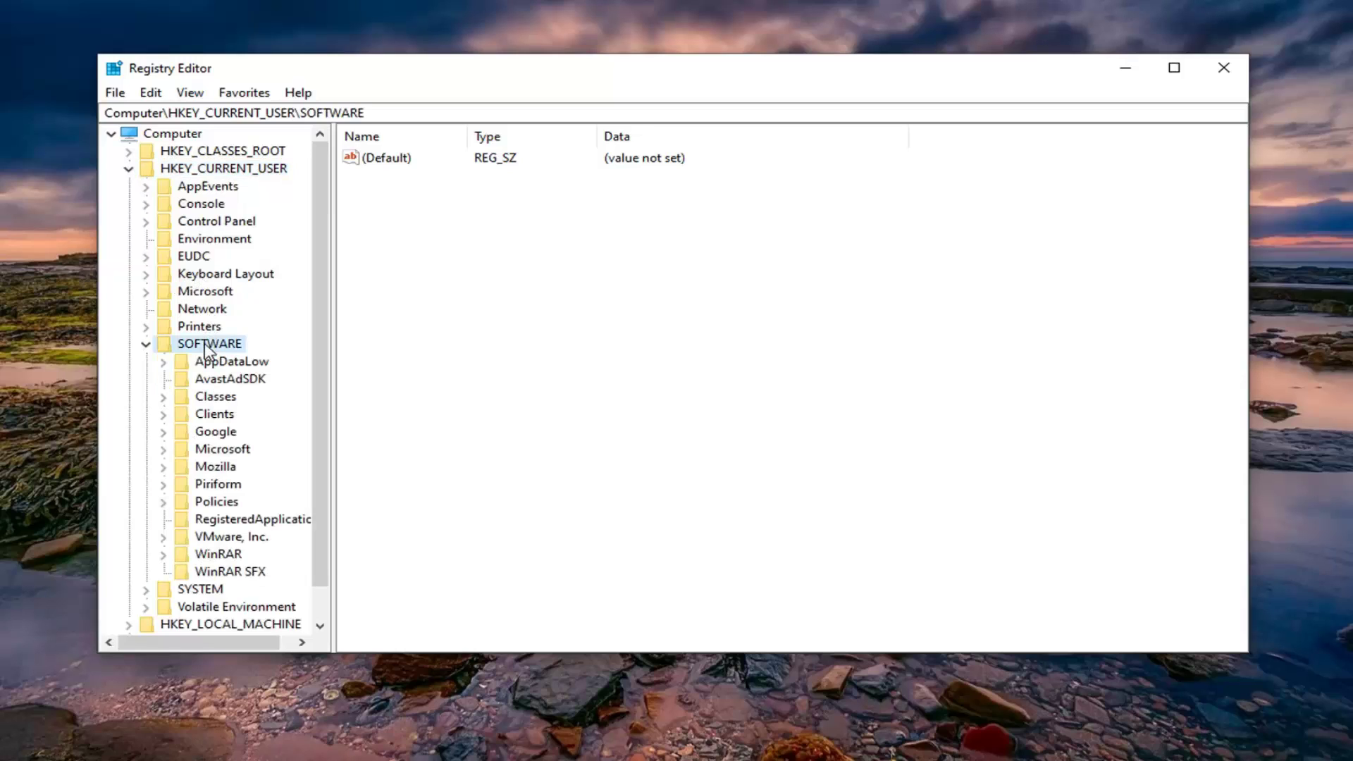
{"action": "double_click", "coordinate": [212, 451]}
{"action": "scroll", "coordinate": [205, 428], "scroll_direction": "down", "scroll_amount": 7}
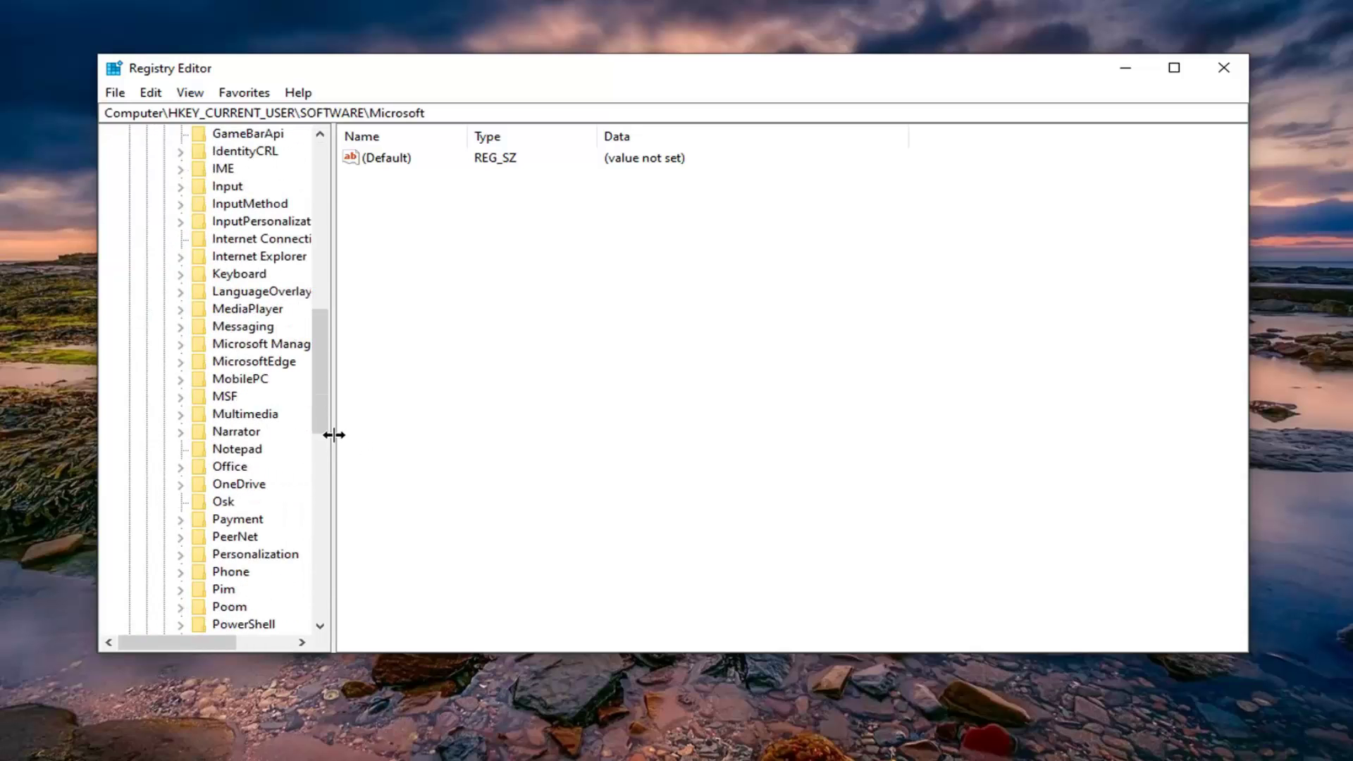
{"action": "left_click_drag", "start_coordinate": [334, 445], "coordinate": [486, 451]}
Expand Windows and CurrentVersion, then select the Policies key
{"action": "scroll", "coordinate": [303, 417], "scroll_direction": "down", "scroll_amount": 11}
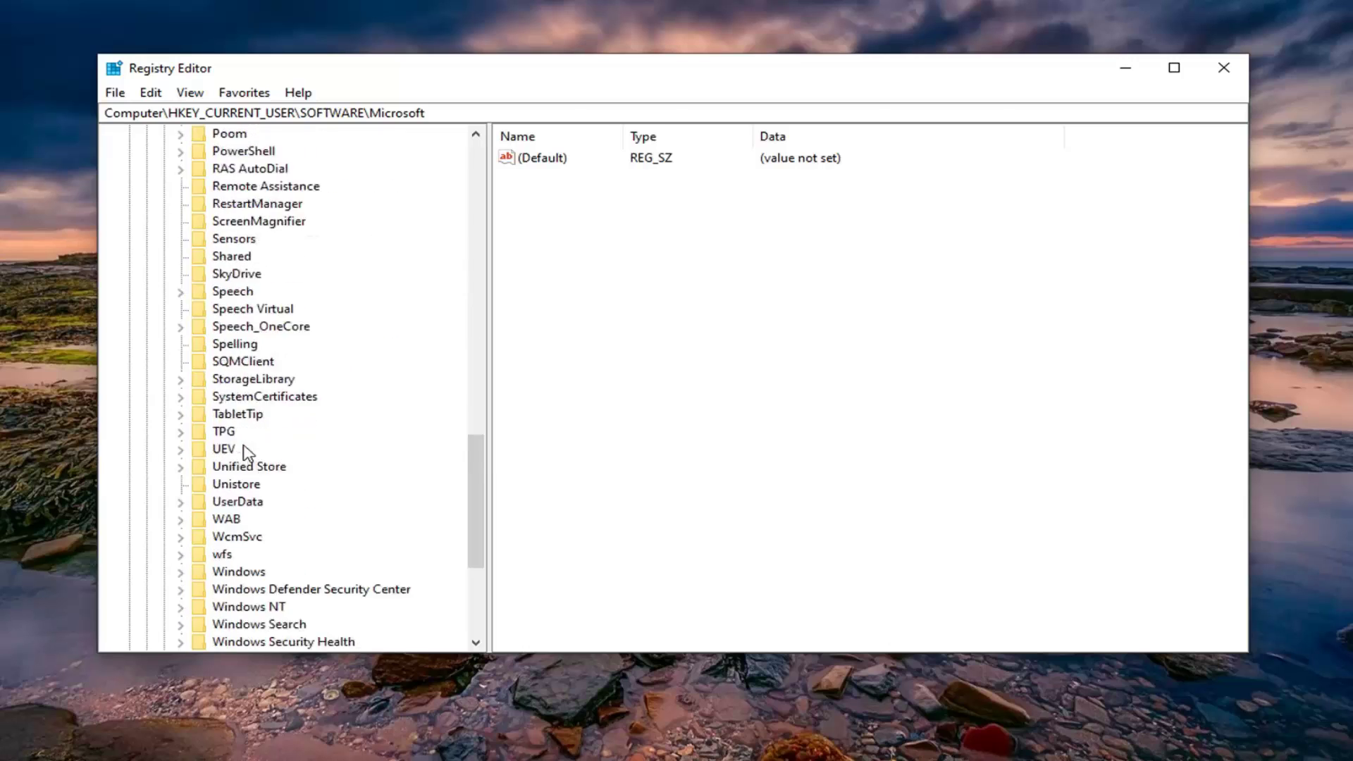
{"action": "left_click", "coordinate": [241, 484]}
{"action": "double_click", "coordinate": [237, 469]}
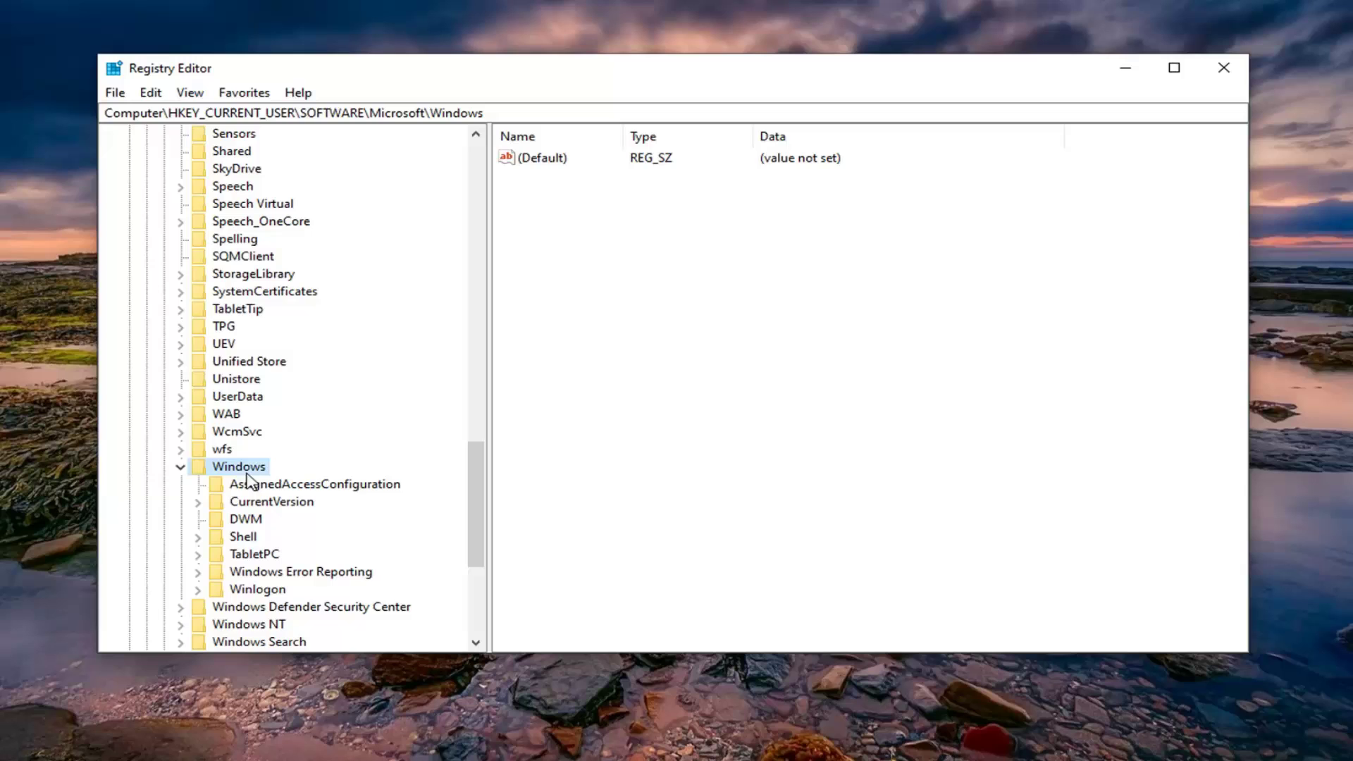
{"action": "double_click", "coordinate": [258, 502]}
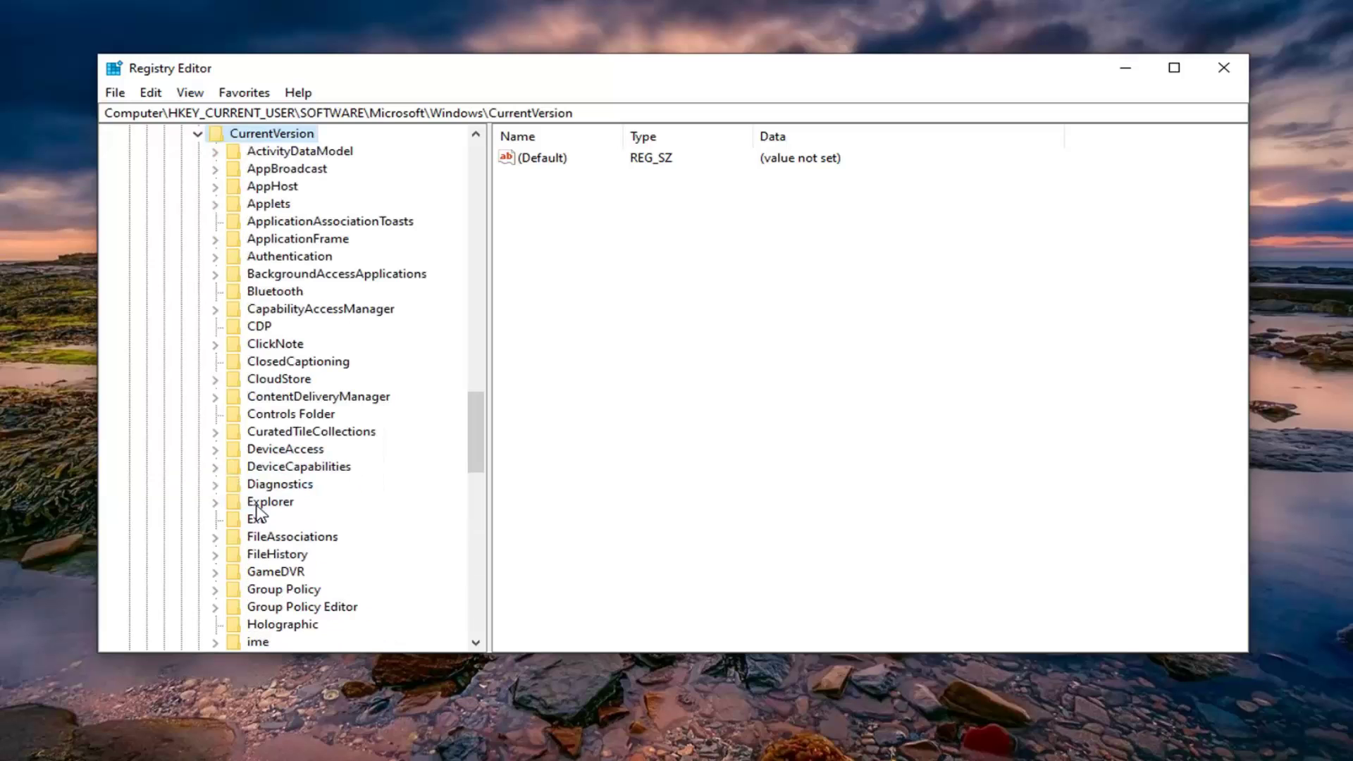
{"action": "scroll", "coordinate": [257, 513], "scroll_direction": "down", "scroll_amount": 7}
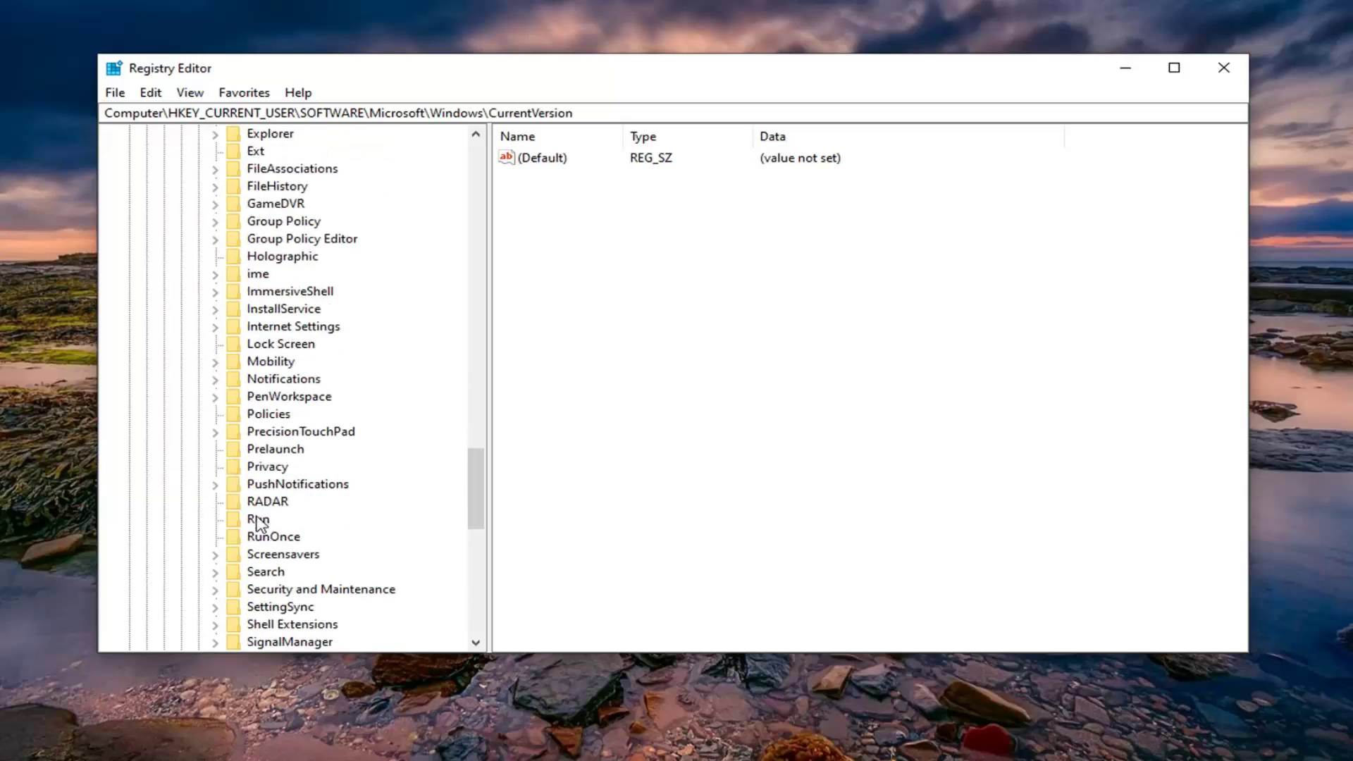
{"action": "left_click", "coordinate": [268, 415]}
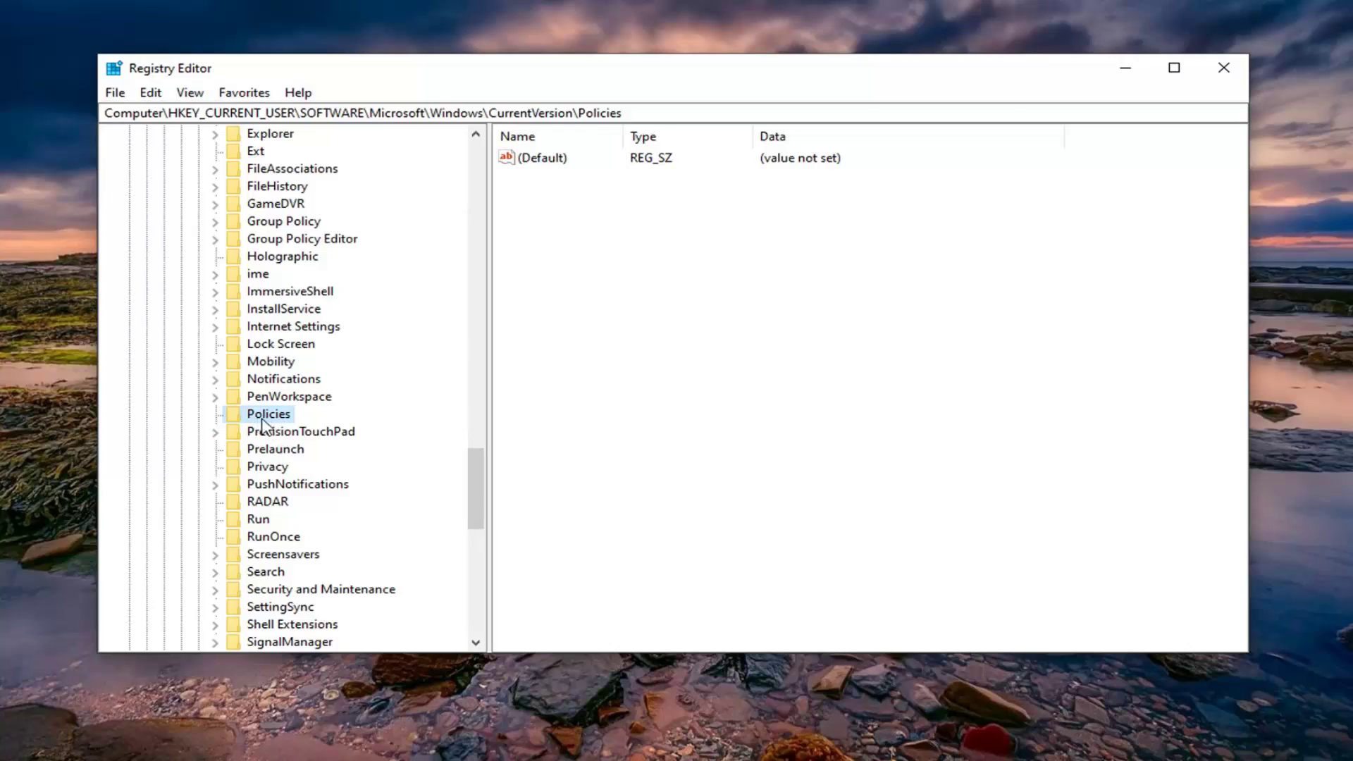
Create a new subkey under Policies and rename it from 'New Key #1' to Explorer
{"action": "right_click", "coordinate": [263, 423]}
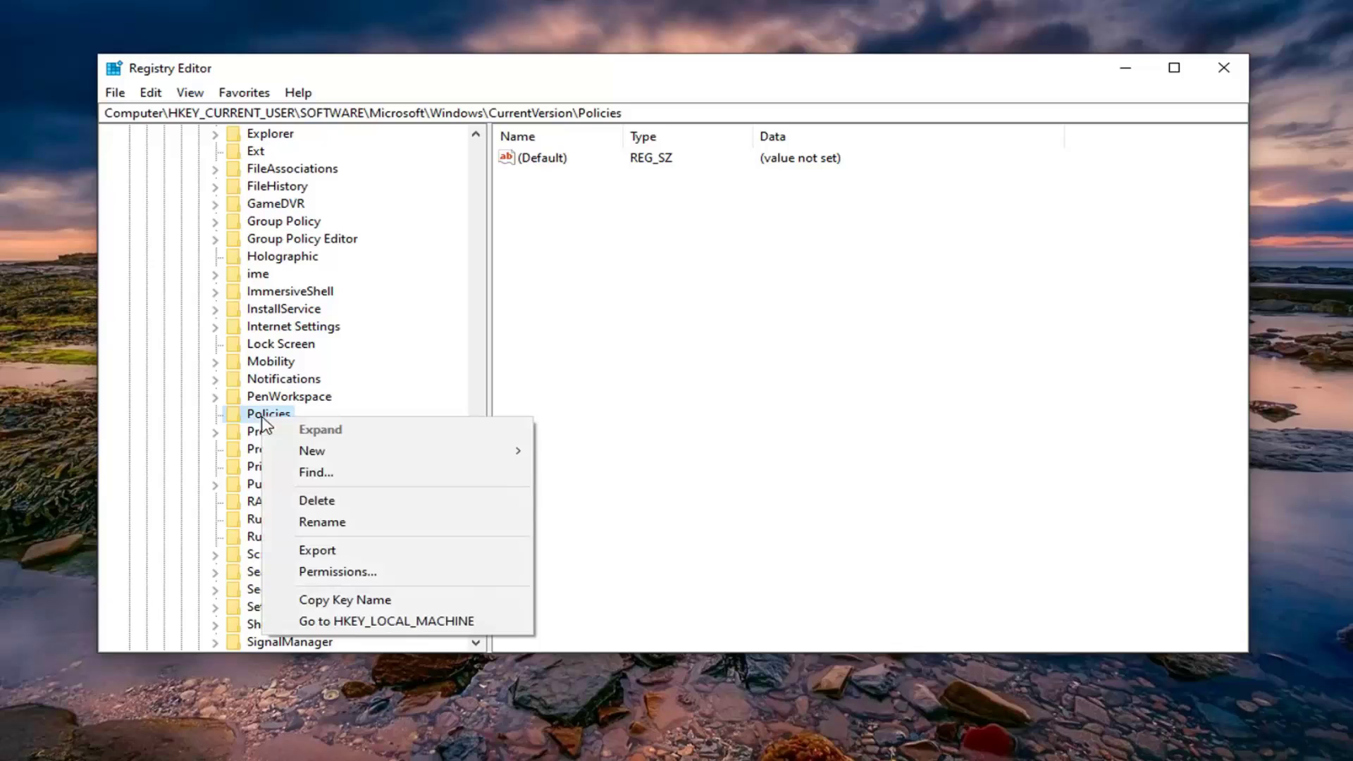
{"action": "mouse_move", "coordinate": [383, 462]}
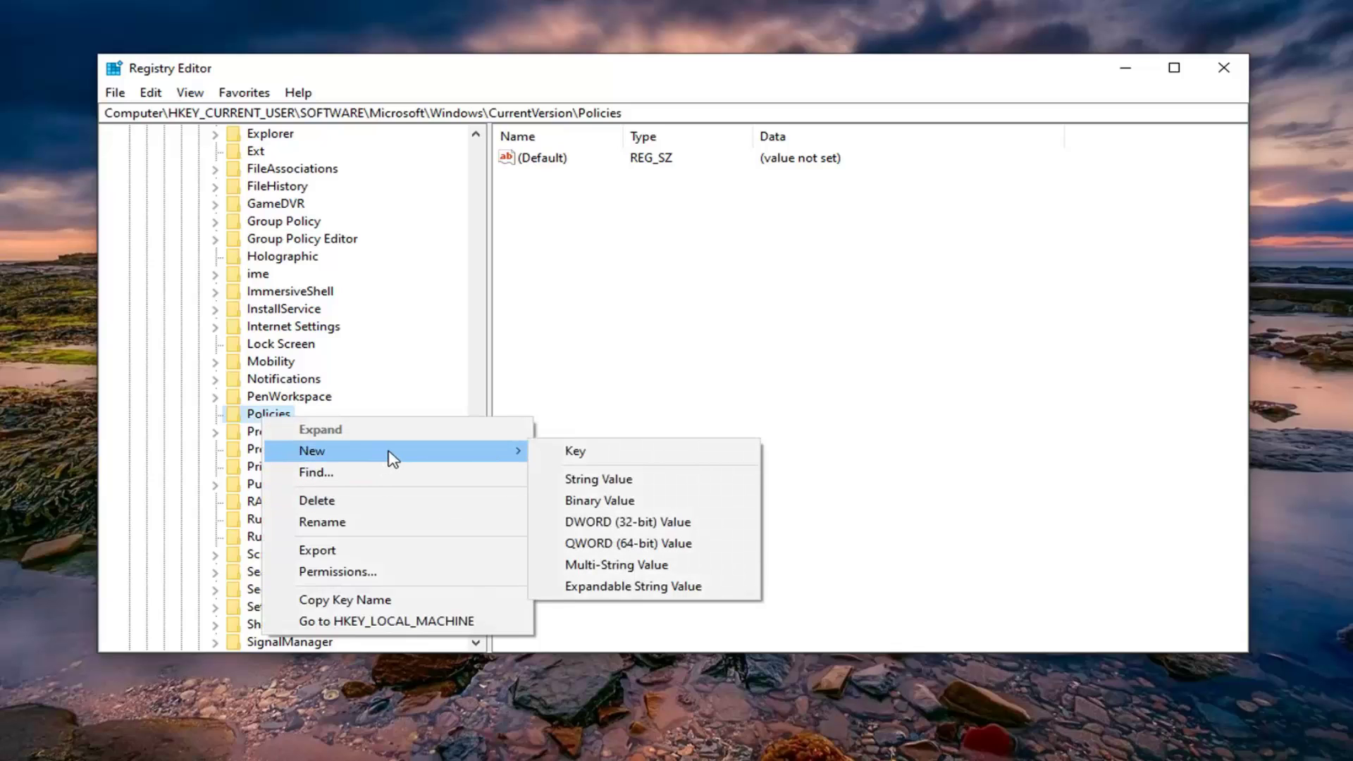
{"action": "left_click", "coordinate": [632, 456]}
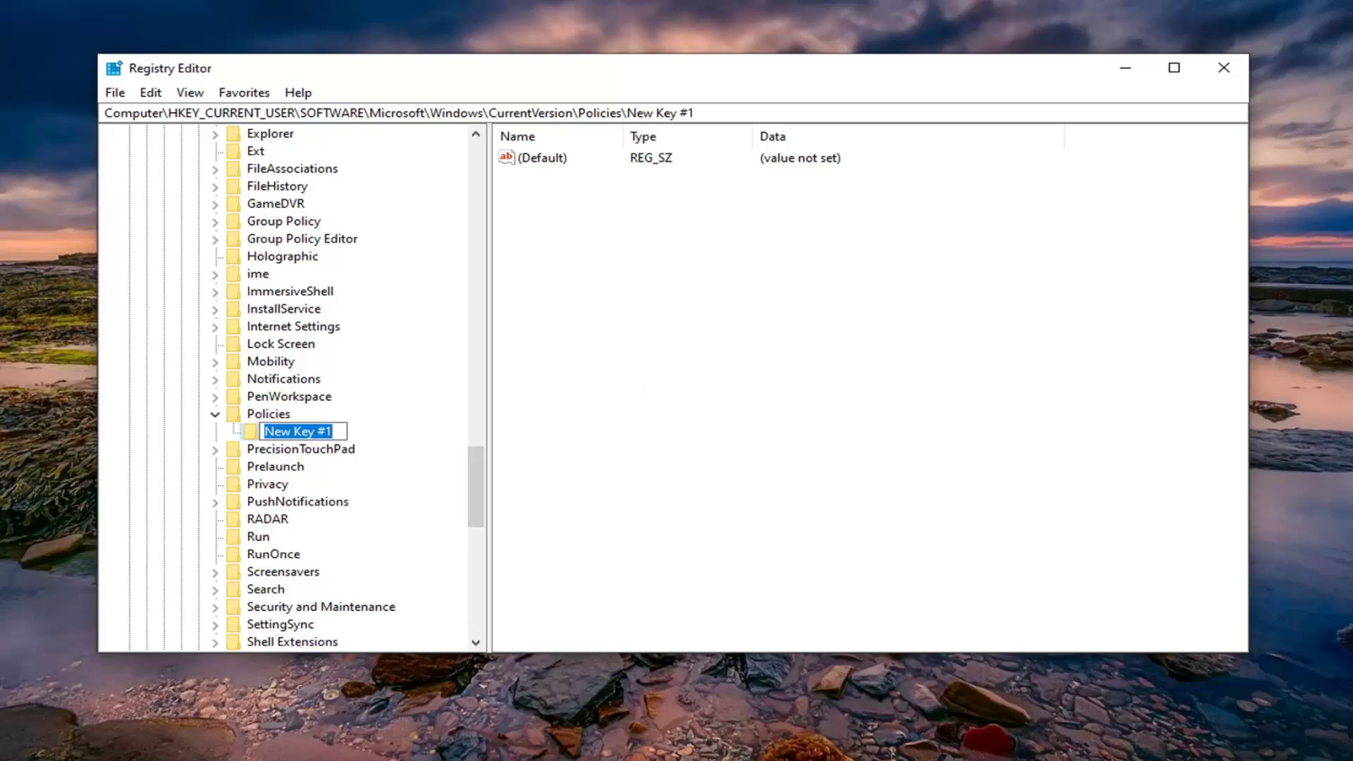
{"action": "key", "text": "End"}
{"action": "key", "text": "shift+Home"}
{"action": "key", "text": "BackSpace"}
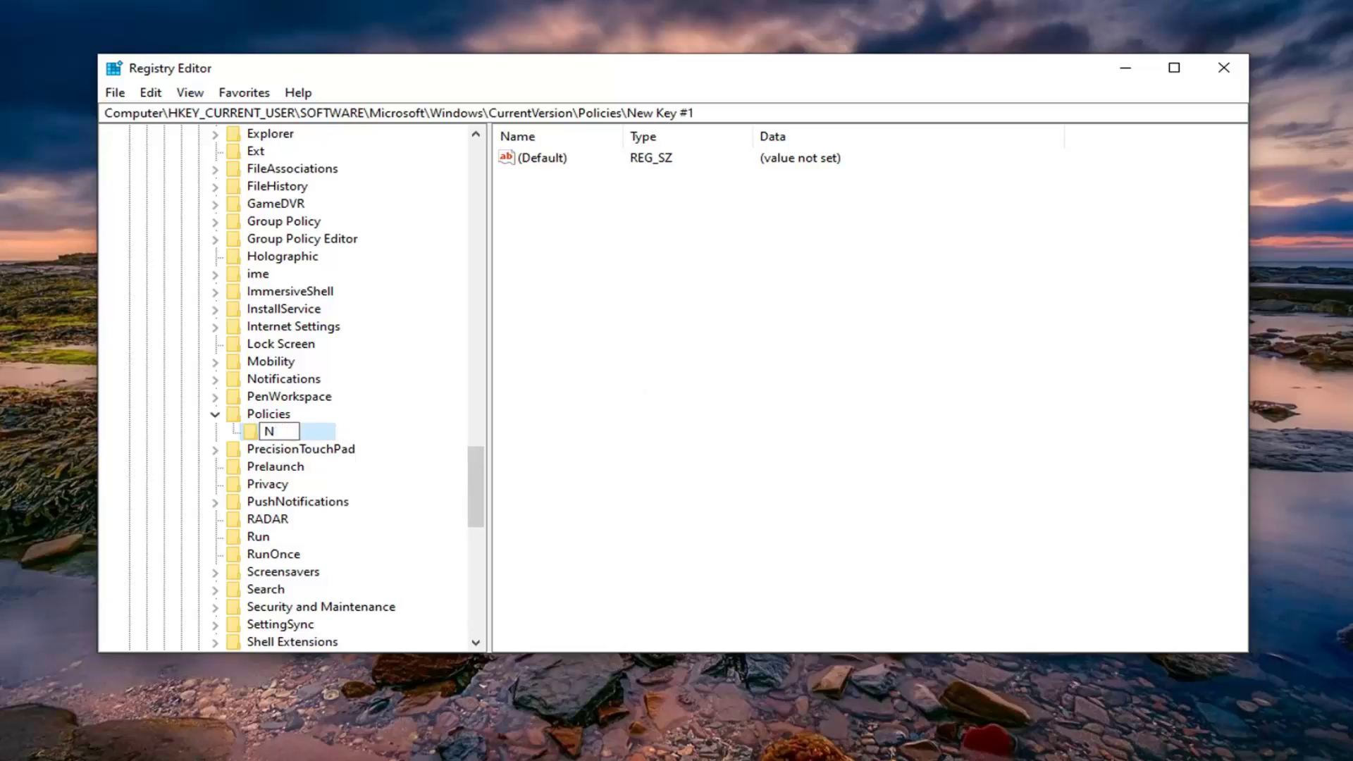
{"action": "type", "text": "Explorer"}
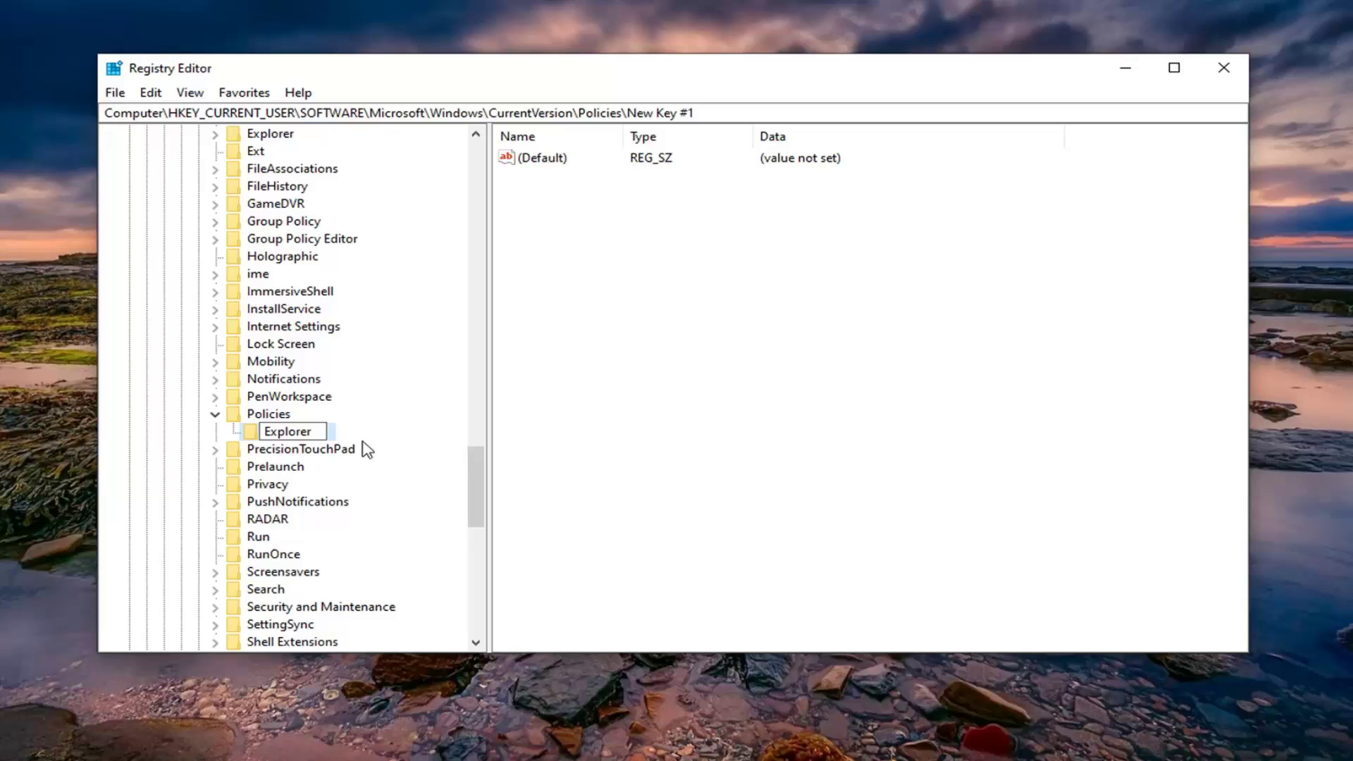
{"action": "key", "text": "Return"}
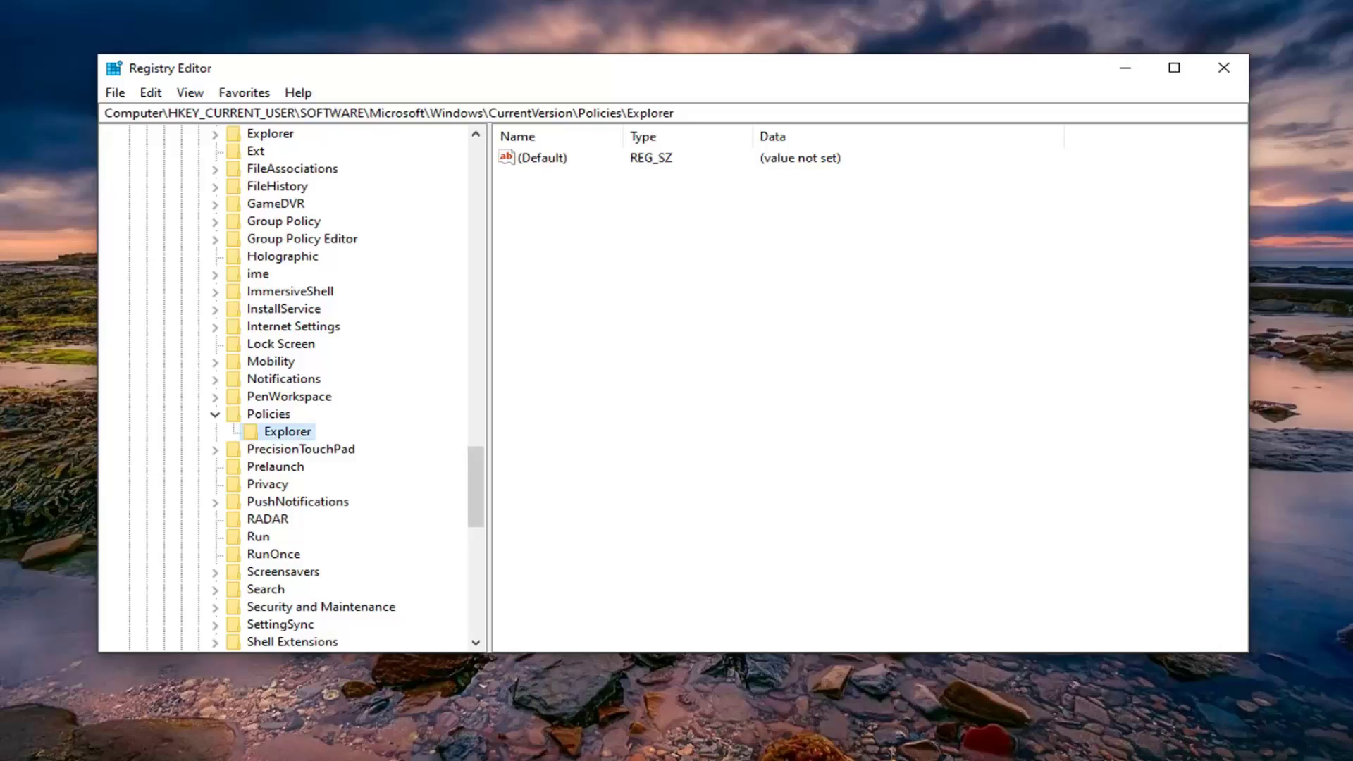
Add a DWORD (32-bit) value named NoLowDiscSpaceChecks in the Explorer key
{"action": "right_click", "coordinate": [530, 222]}
{"action": "mouse_move", "coordinate": [592, 236]}
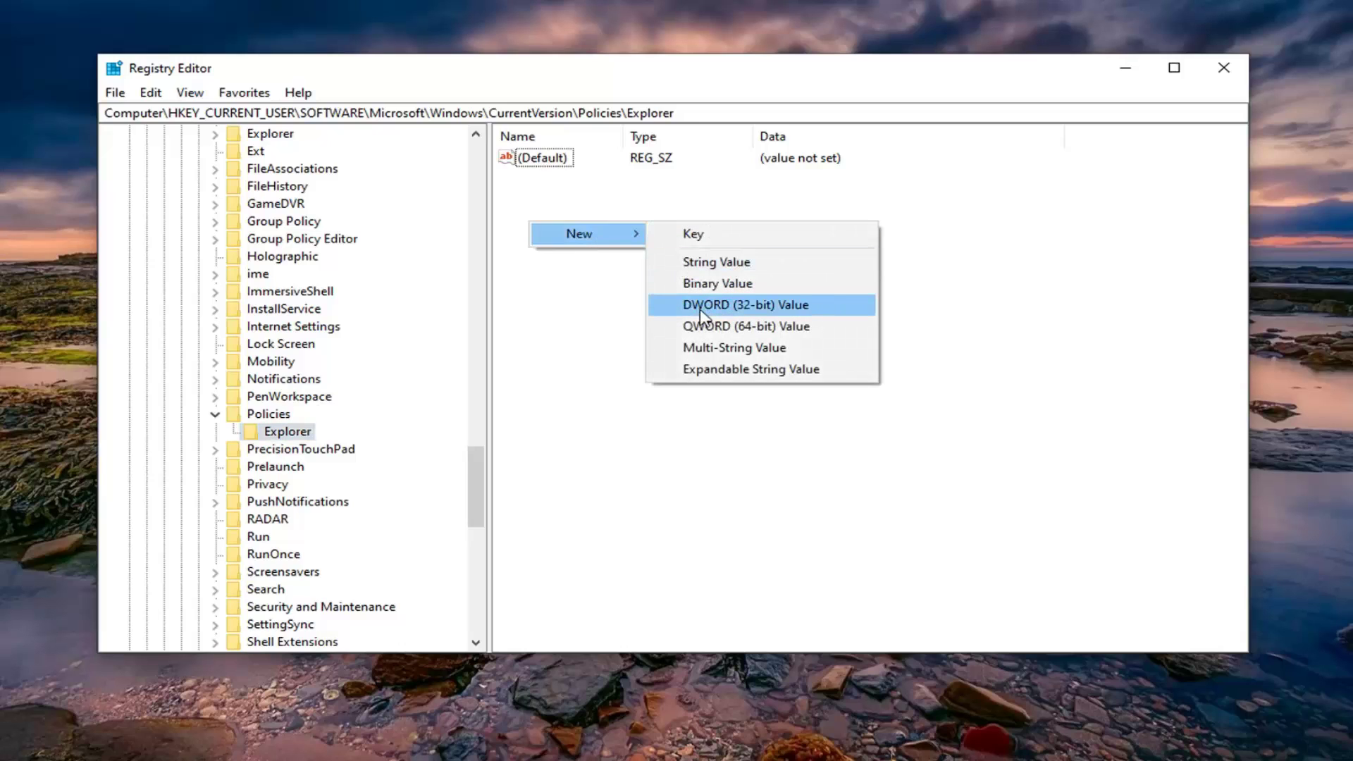
{"action": "left_click", "coordinate": [724, 307]}
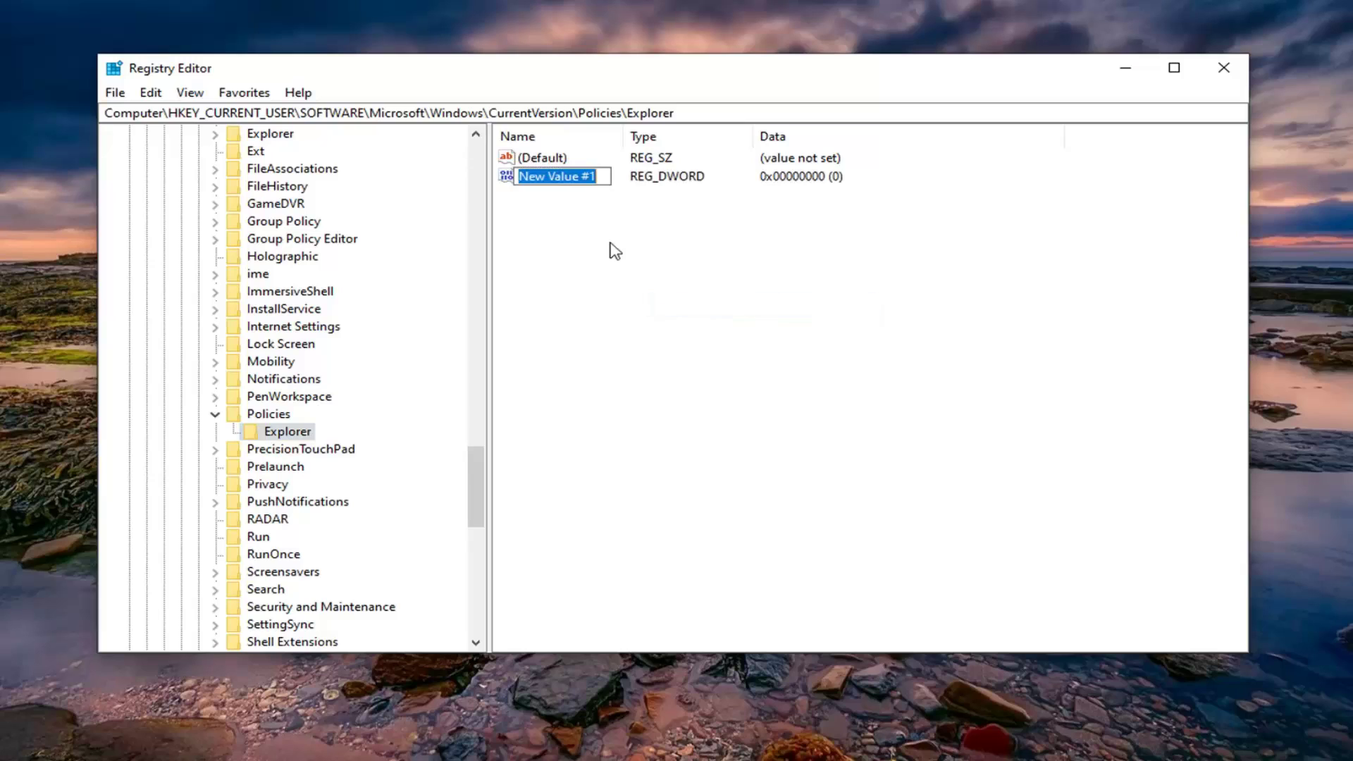
{"action": "type", "text": "NoLo"}
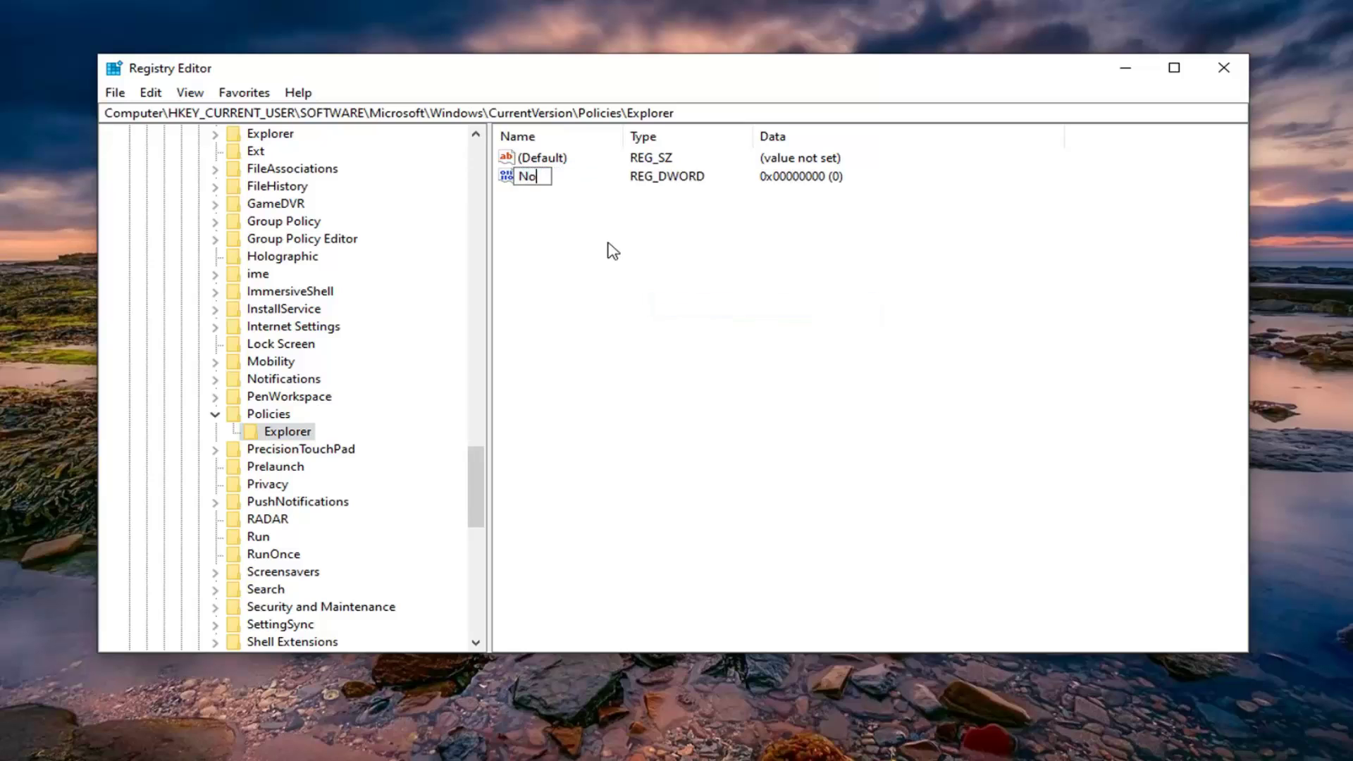
{"action": "type", "text": "wDiscSpaceChecks"}
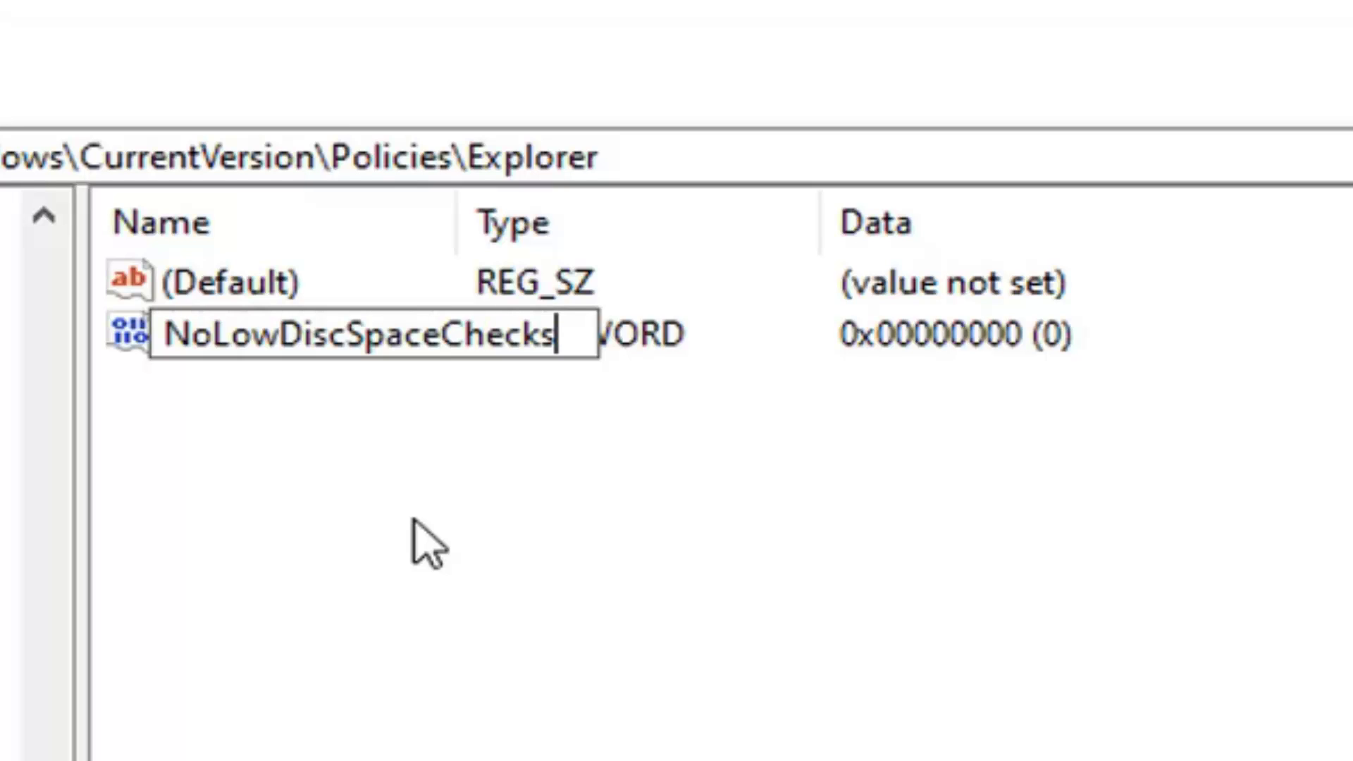
{"action": "key", "text": "Return"}
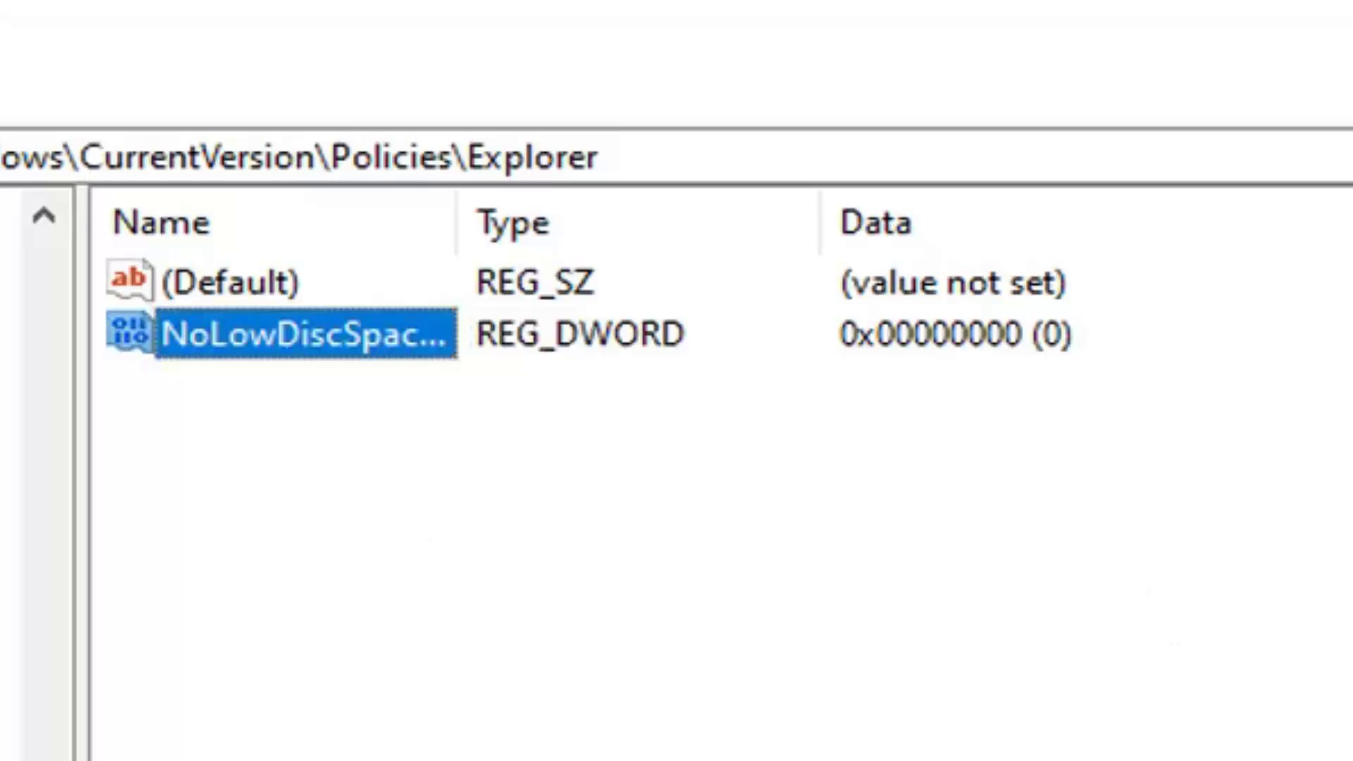
Change NoLowDiscSpaceChecks value data from 0 to 1 and confirm with OK
{"action": "double_click", "coordinate": [307, 336]}
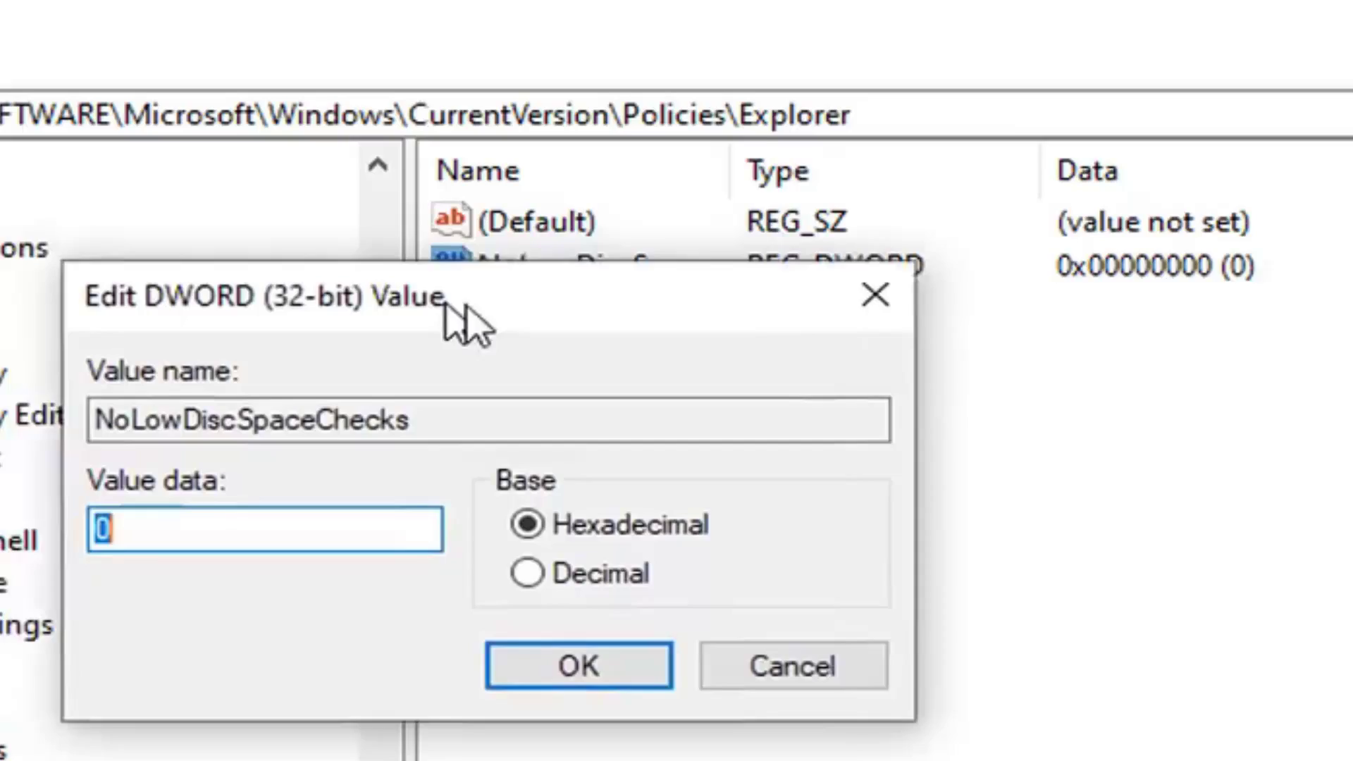
{"action": "type", "text": "0"}
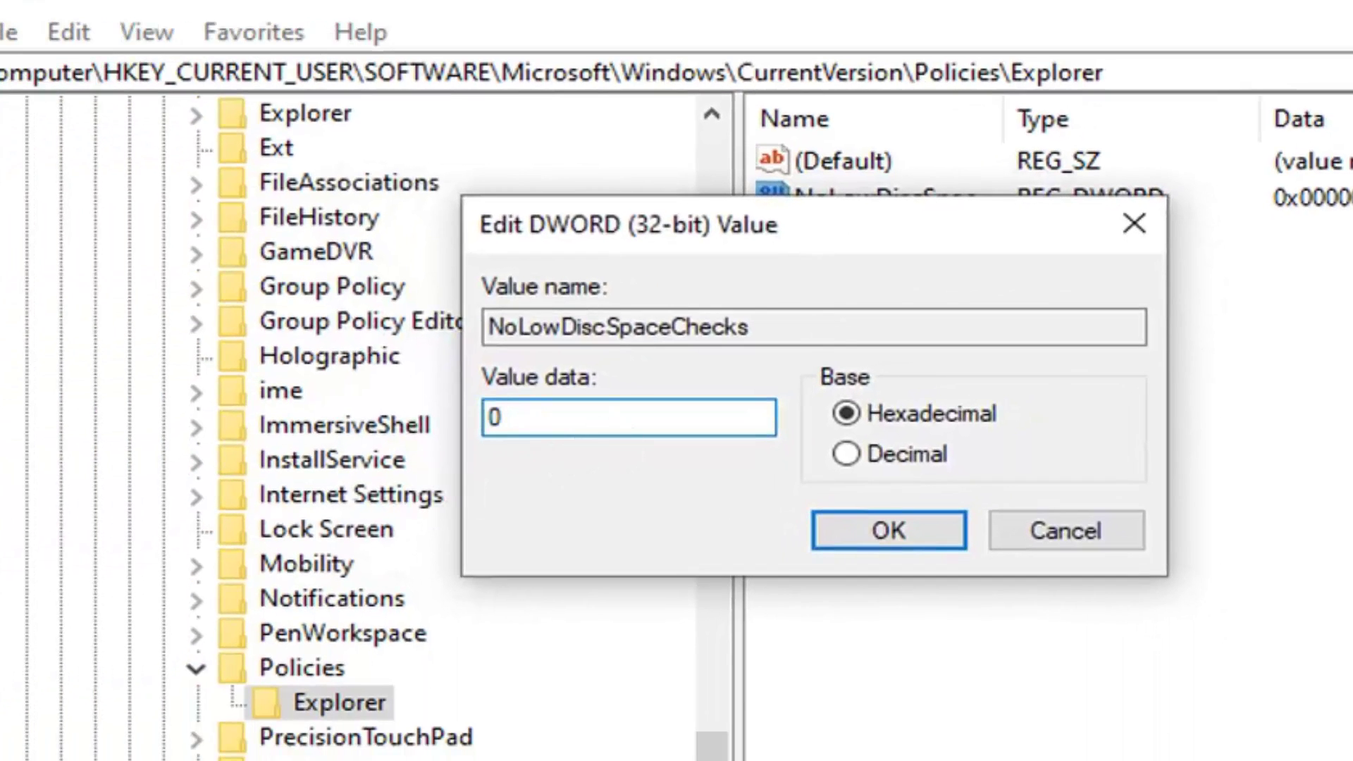
{"action": "key", "text": "BackSpace"}
{"action": "type", "text": "1"}
{"action": "left_click", "coordinate": [889, 534]}
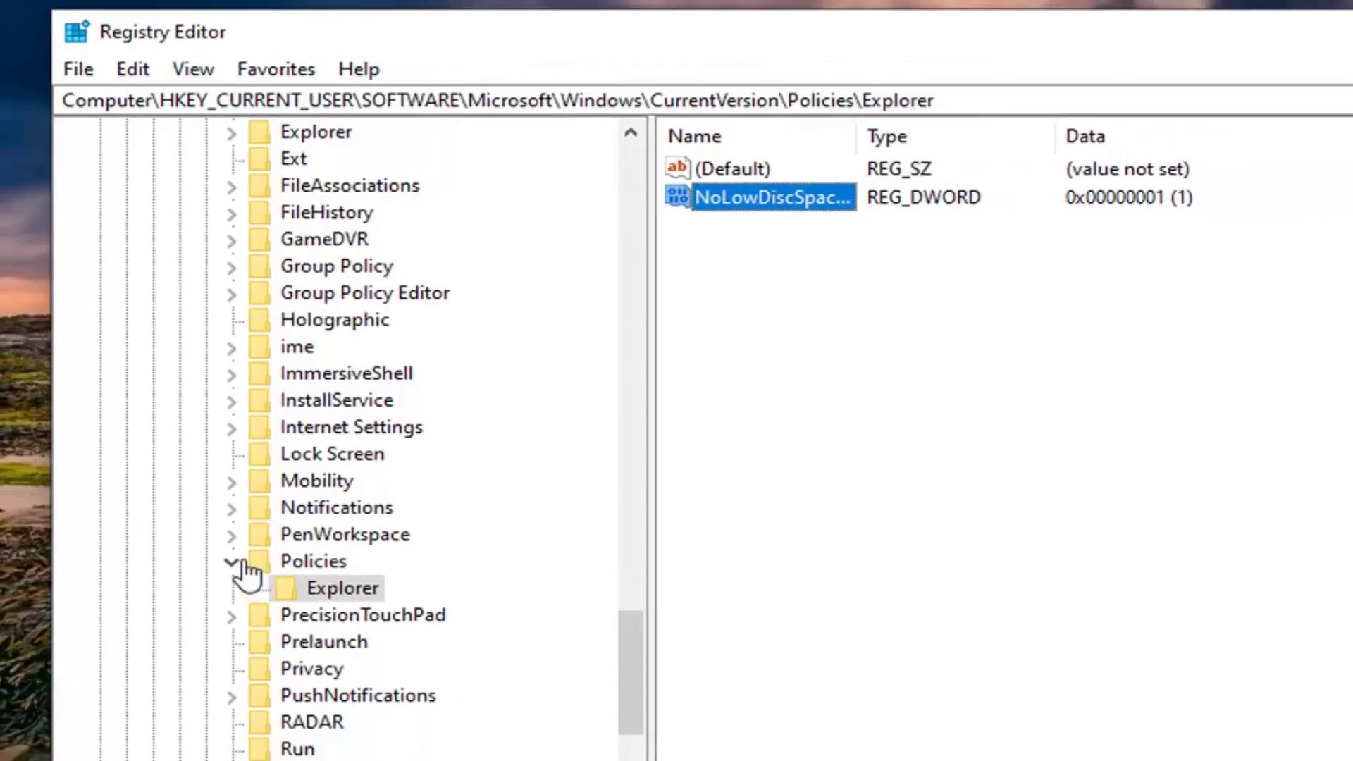
Collapse Policies through HKEY_CURRENT_USER back to Computer, then close Registry Editor
{"action": "left_click", "coordinate": [239, 562]}
{"action": "scroll", "coordinate": [243, 573], "scroll_direction": "up", "scroll_amount": 15}
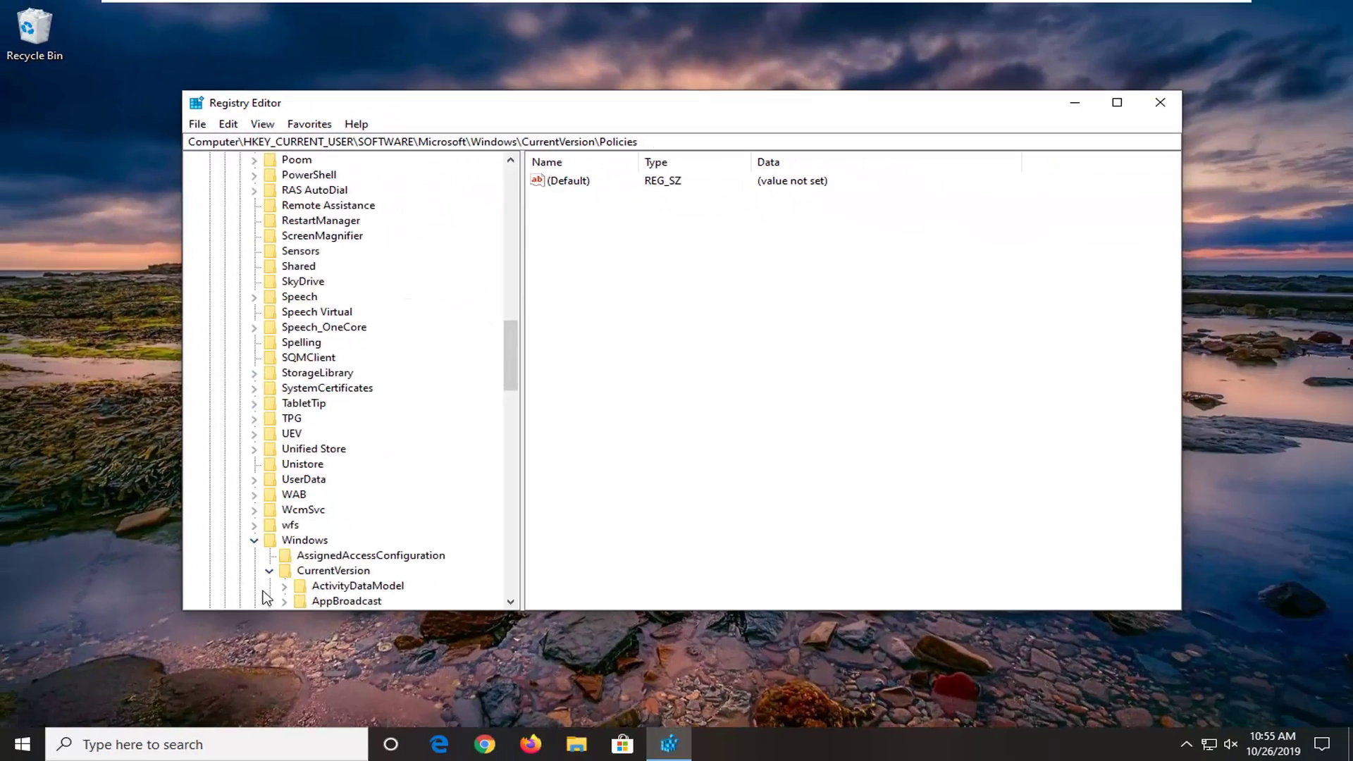
{"action": "left_click", "coordinate": [270, 571]}
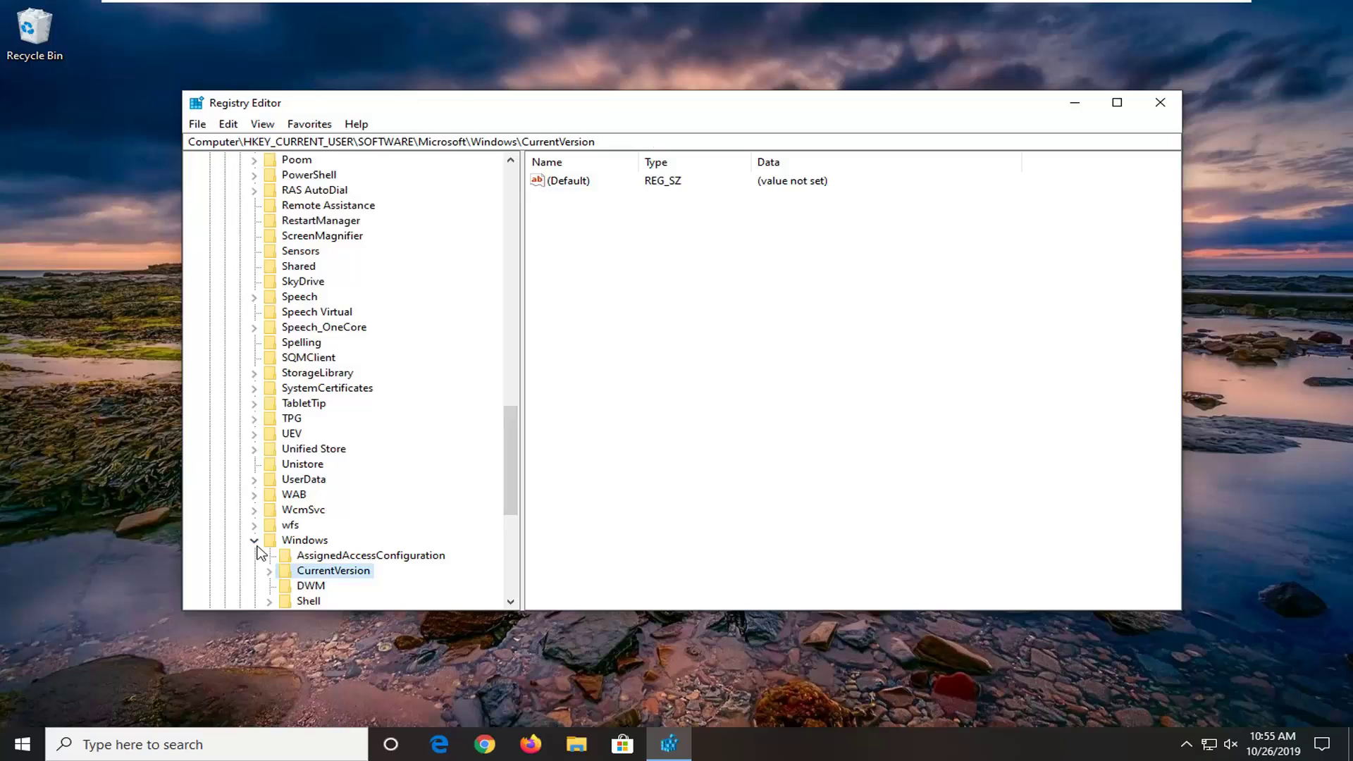
{"action": "left_click", "coordinate": [255, 541]}
{"action": "scroll", "coordinate": [265, 441], "scroll_direction": "up", "scroll_amount": 20}
{"action": "scroll", "coordinate": [263, 440], "scroll_direction": "up", "scroll_amount": 5}
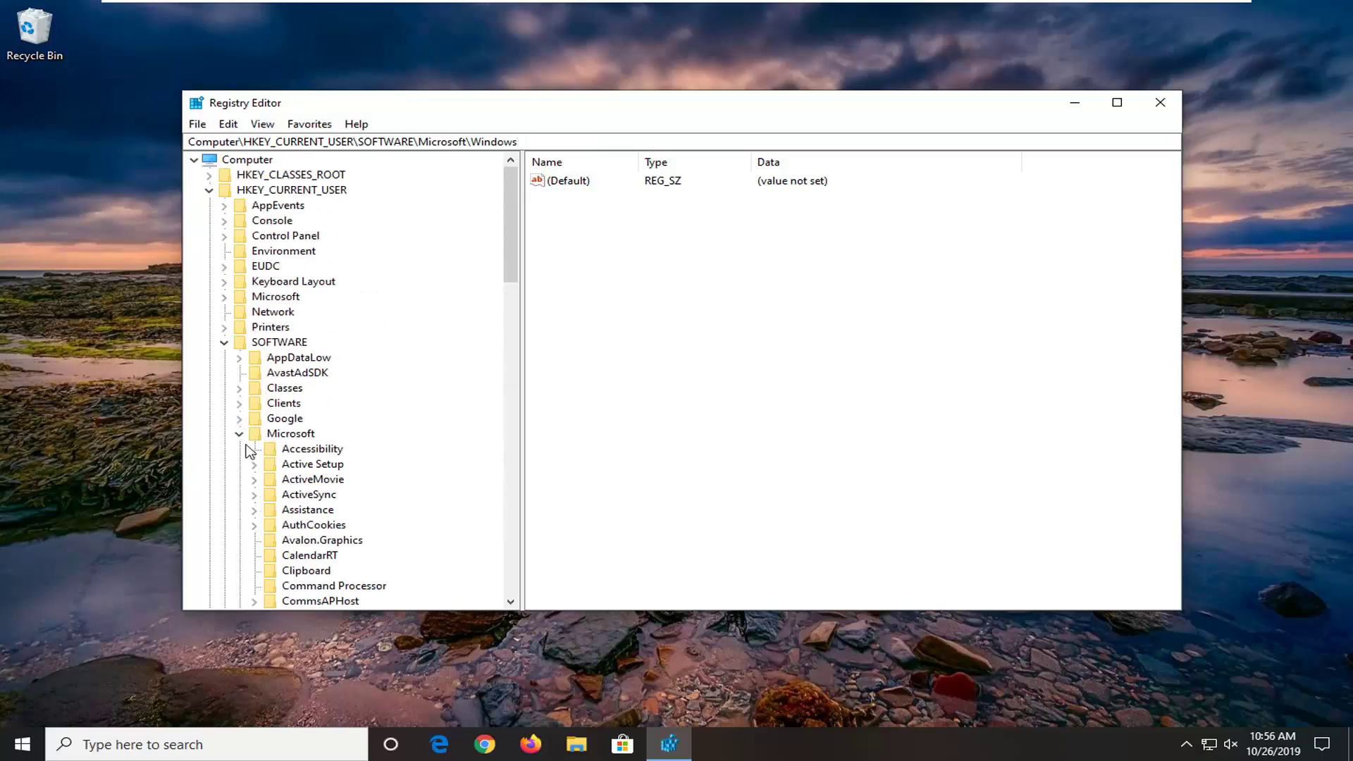
{"action": "left_click", "coordinate": [239, 433]}
{"action": "left_click", "coordinate": [222, 343]}
{"action": "left_click", "coordinate": [209, 189]}
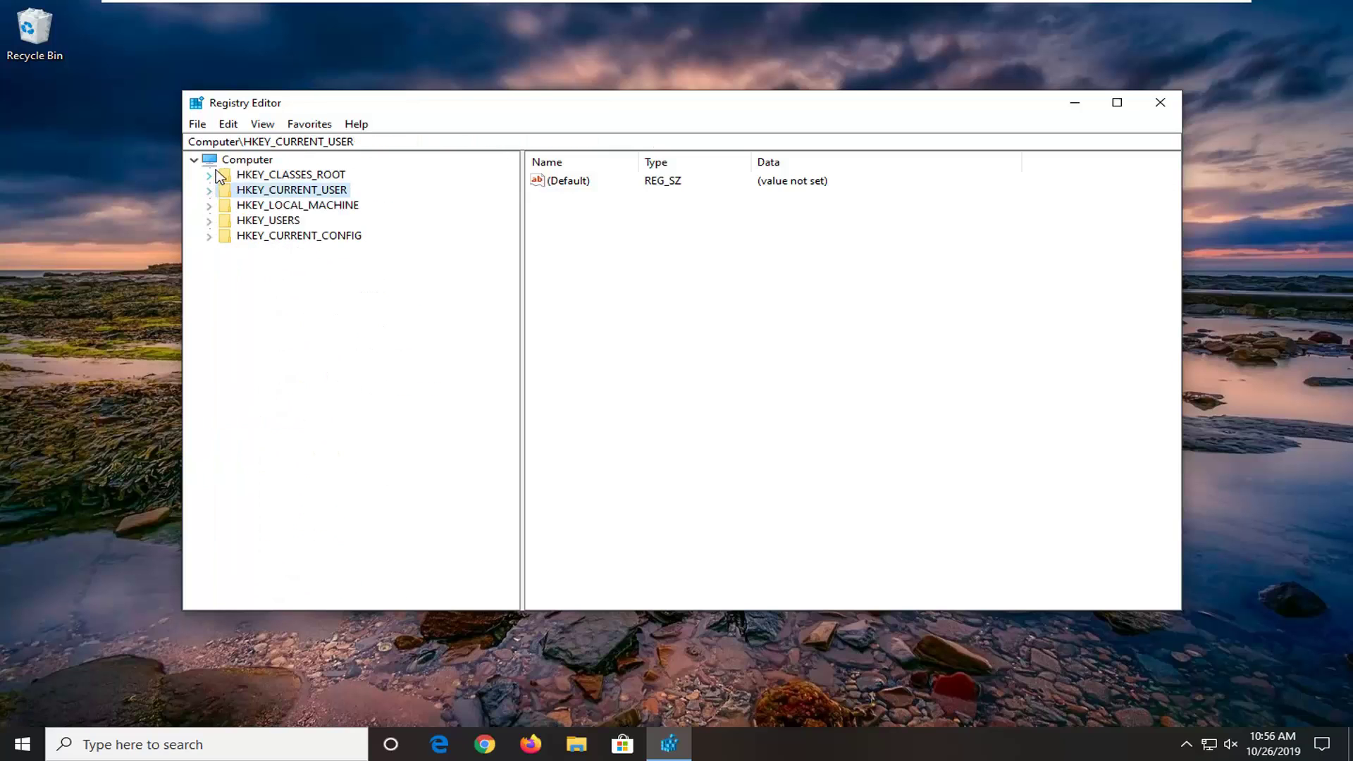
{"action": "left_click", "coordinate": [233, 161]}
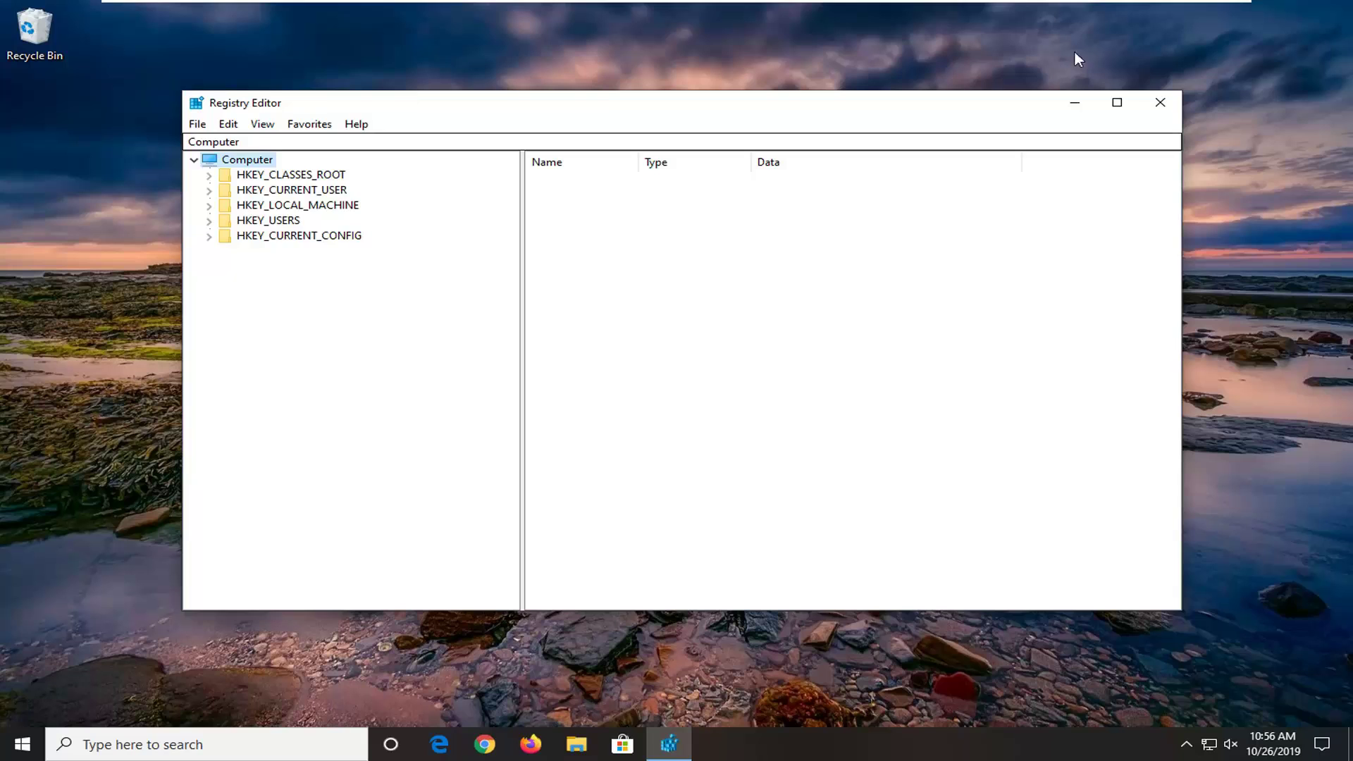
{"action": "left_click", "coordinate": [1160, 102]}
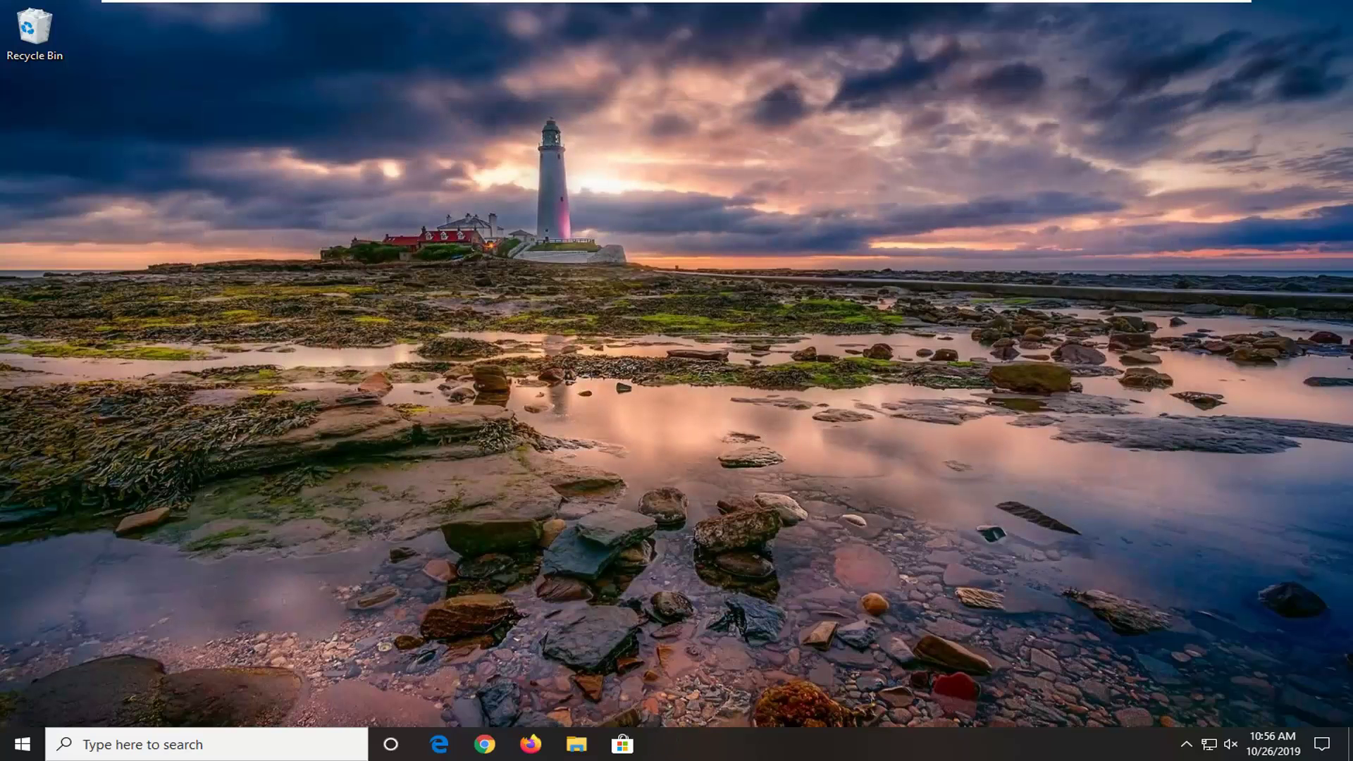